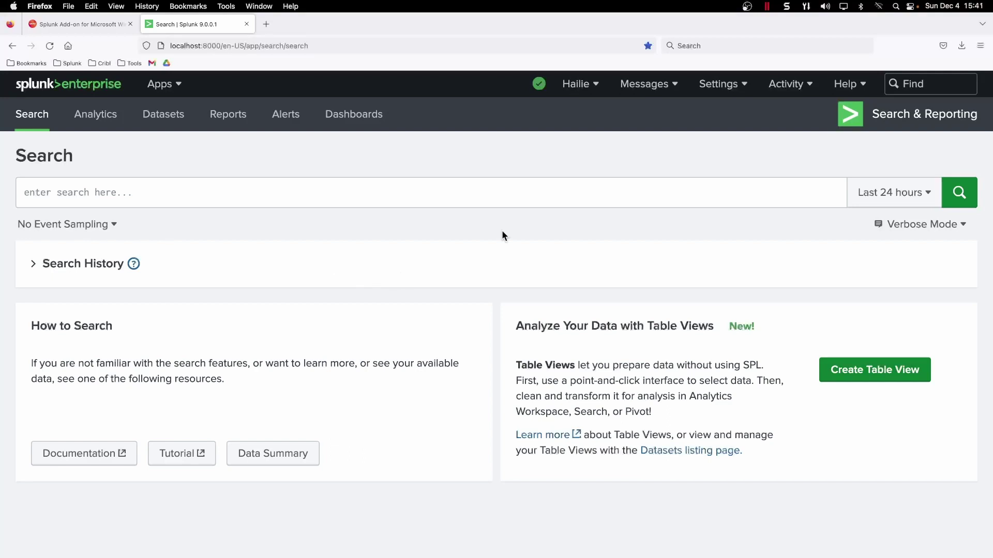
Open Forwarder management from the Splunk Settings menu.
click(739, 86)
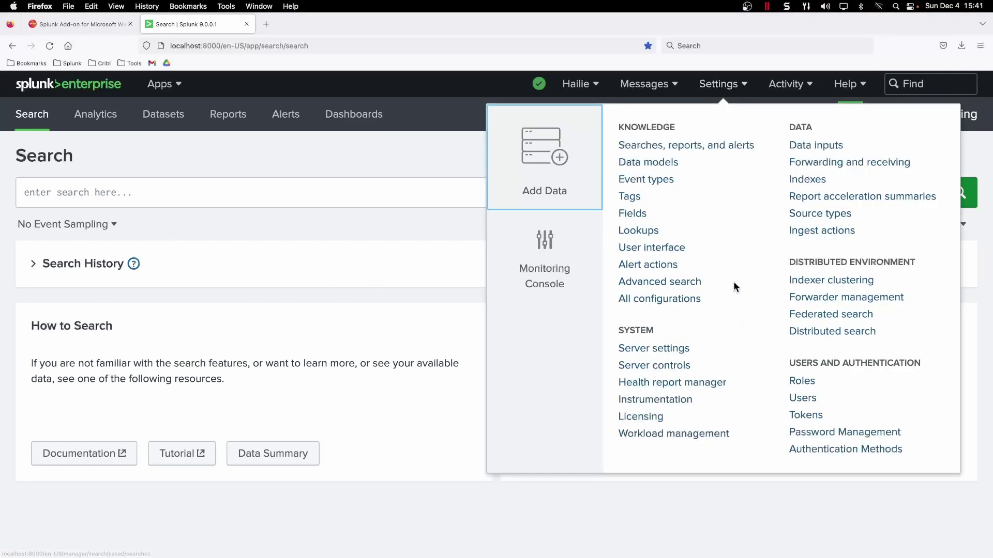
click(798, 301)
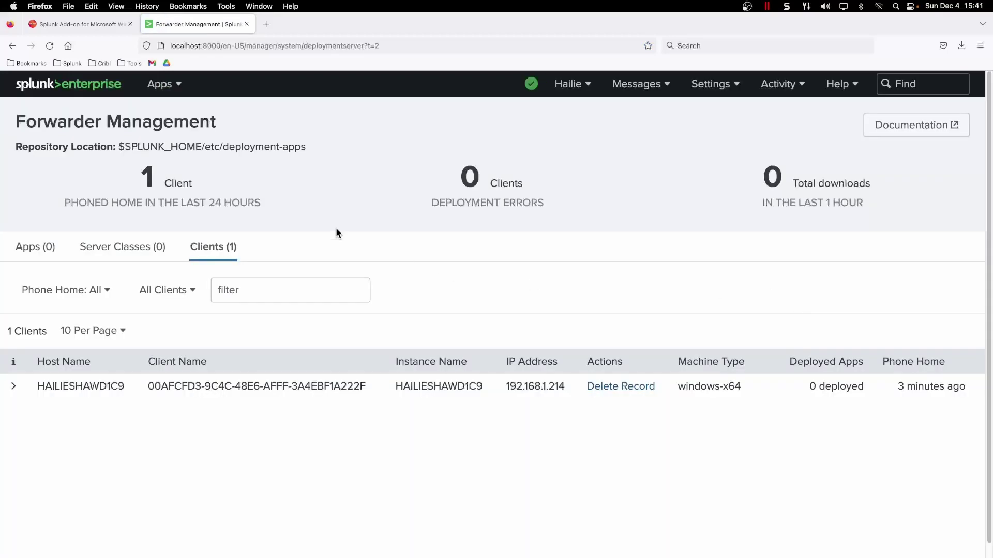
Expand the client row to confirm no apps or server classes, then switch to the Windows 11 VM.
drag(144, 178, 183, 177)
click(262, 203)
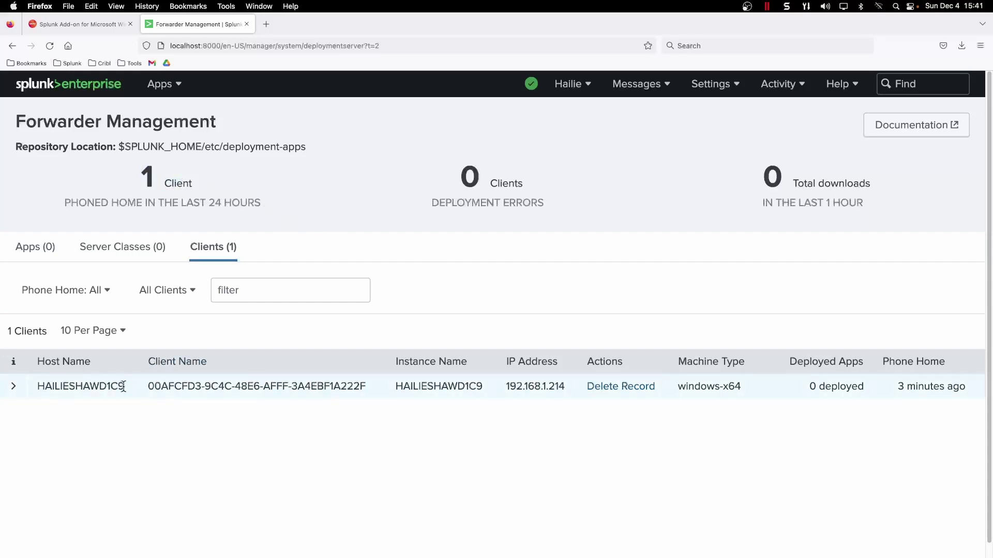
click(14, 389)
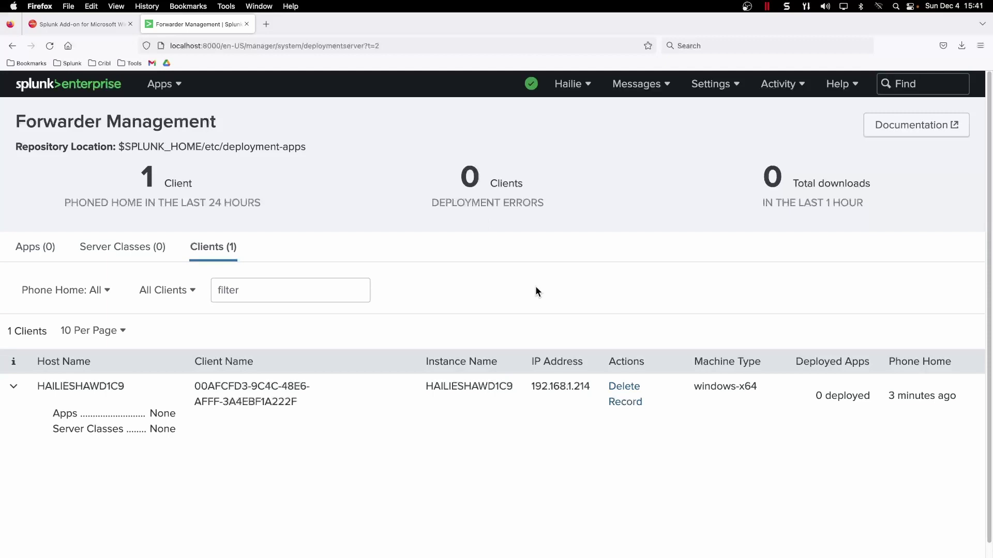
key(super+Tab)
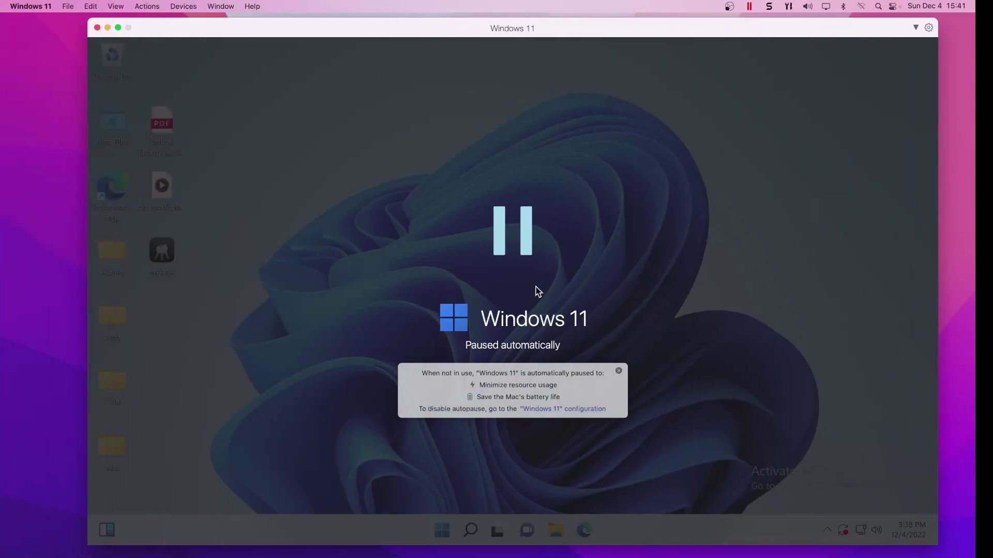
Resume the paused Windows 11 VM and return to Splunk's Forwarder Management page.
click(526, 269)
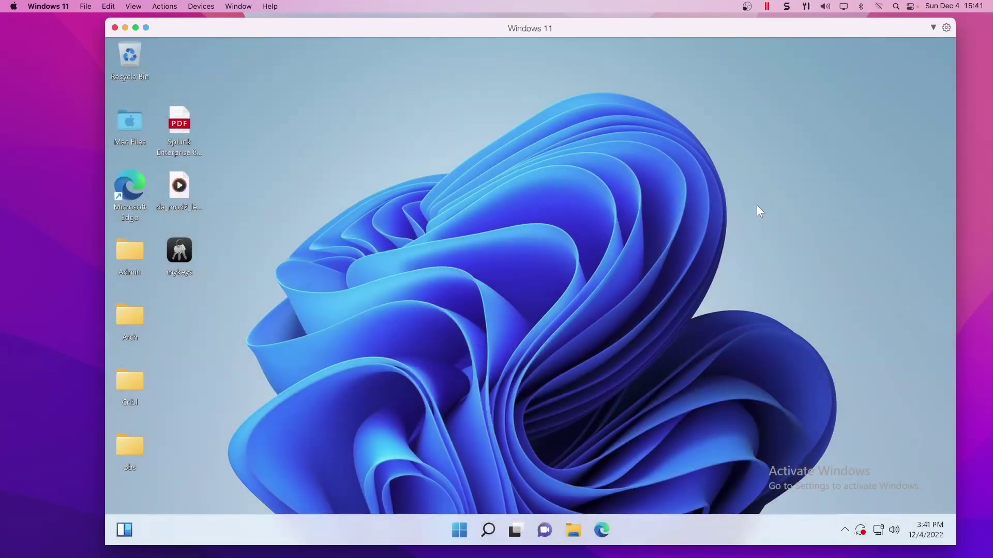
key(super+Tab)
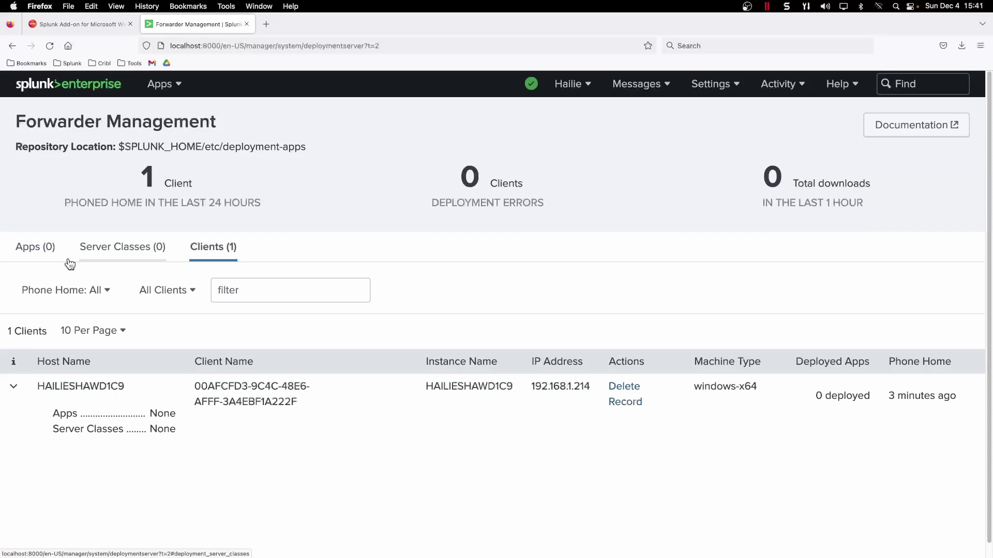
Show the empty Apps (0) list and open the Create deployment apps documentation.
click(44, 256)
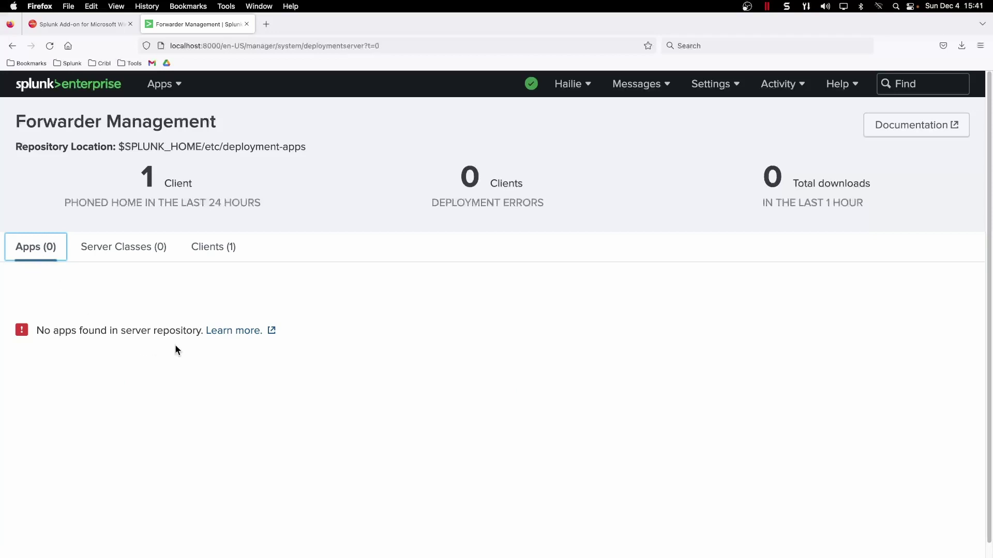
click(221, 337)
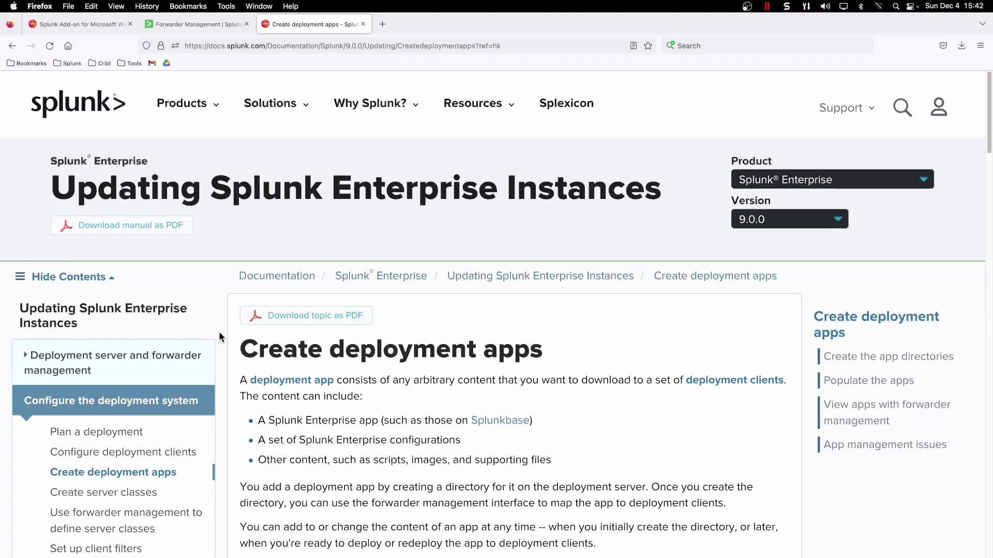
Scroll the docs down to Create the app directories and the splunk reload deploy-server command.
scroll(564, 384, down, 3)
scroll(565, 384, down, 10)
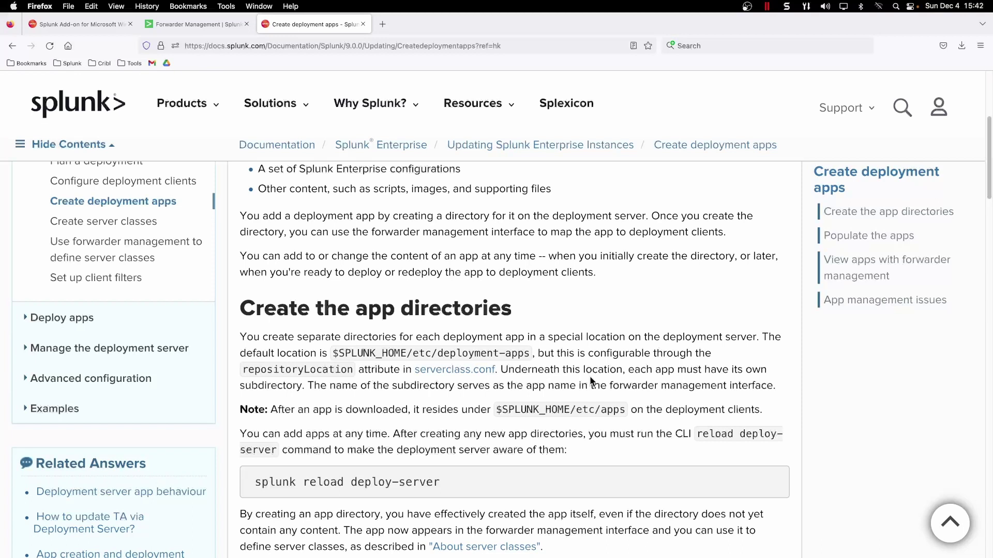
scroll(591, 381, down, 2)
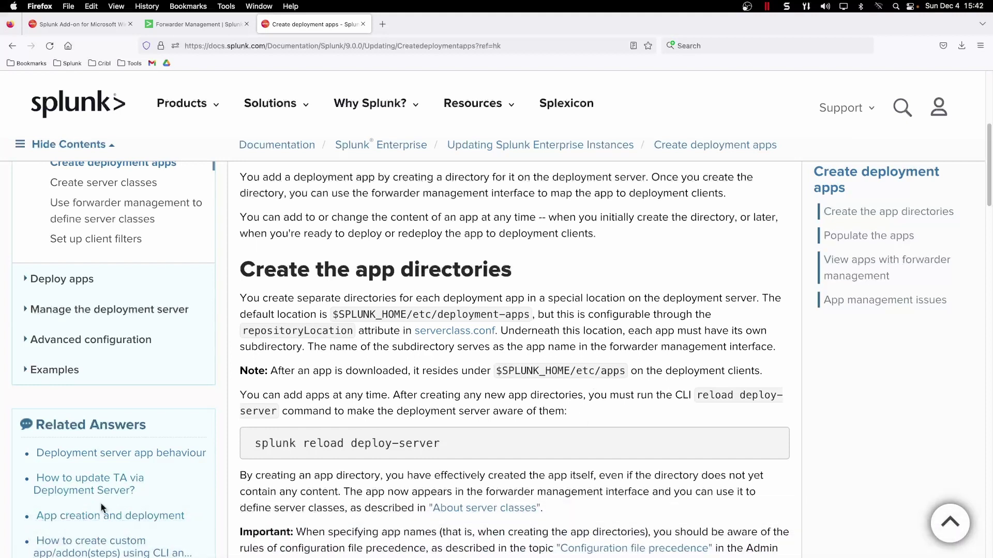
Bring up Finder on the splunk folder and browse into etc > apps.
click(35, 541)
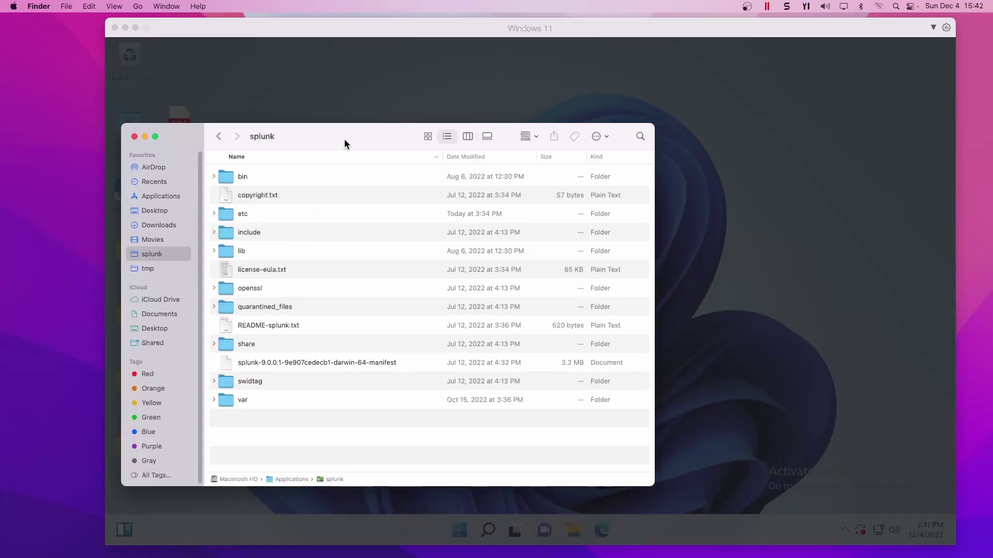
drag(371, 148, 419, 150)
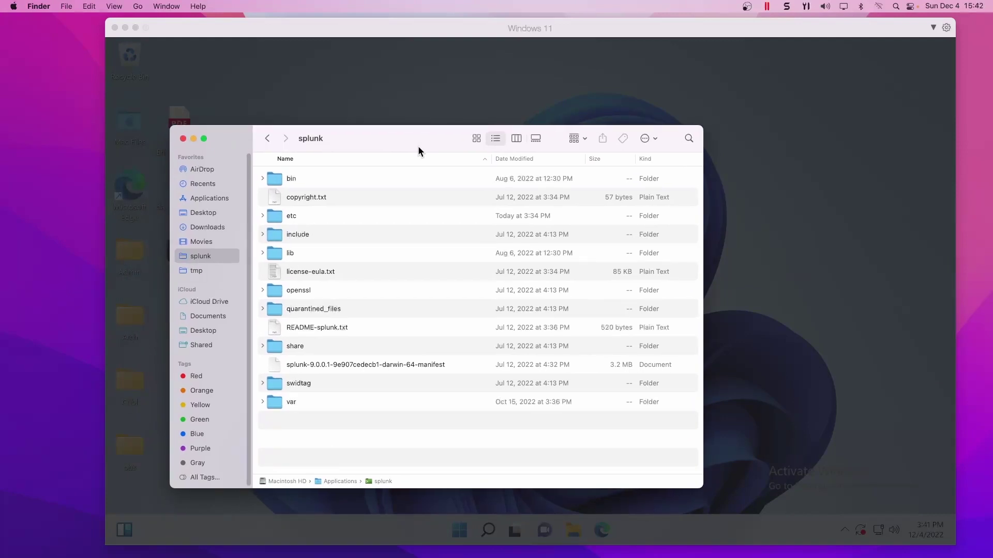
double_click(333, 212)
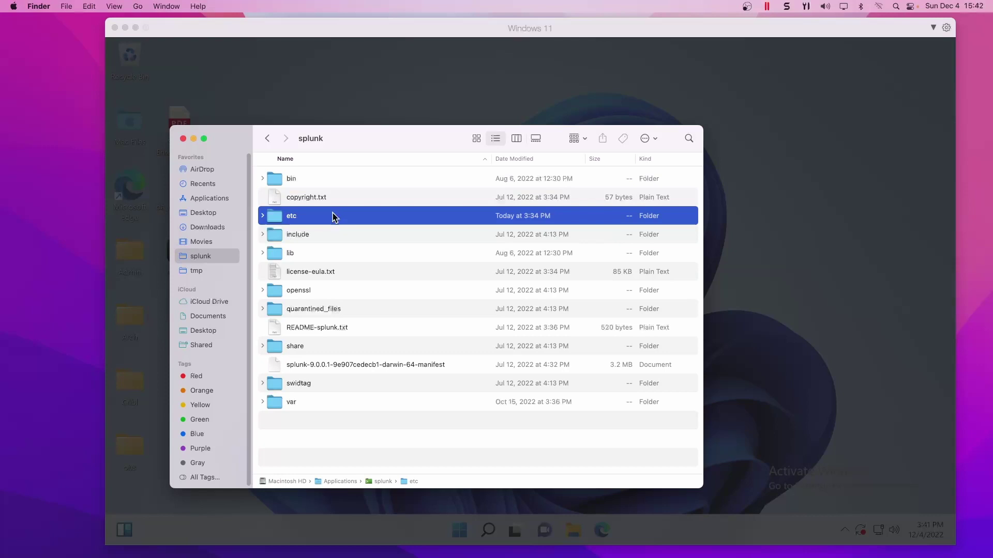
scroll(333, 213, up, 5)
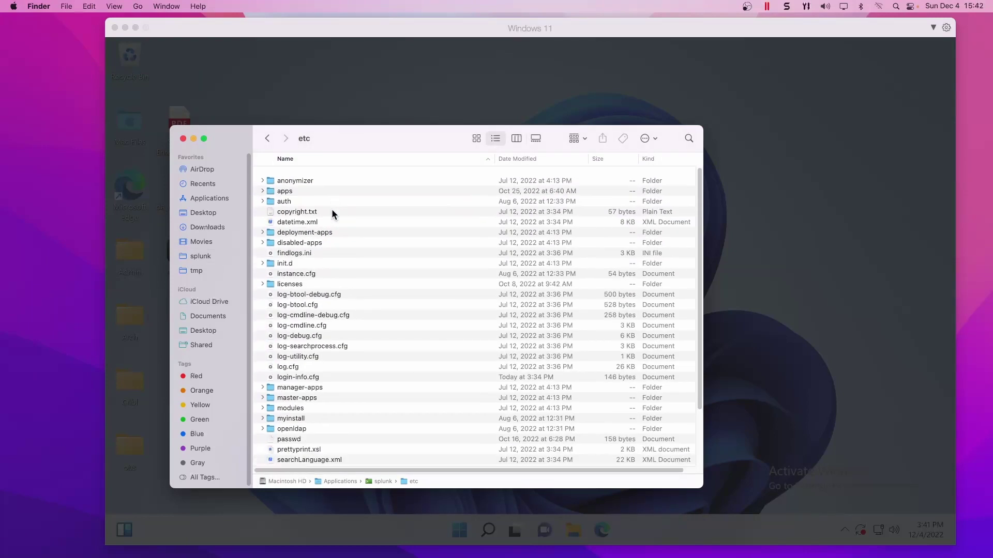
double_click(282, 186)
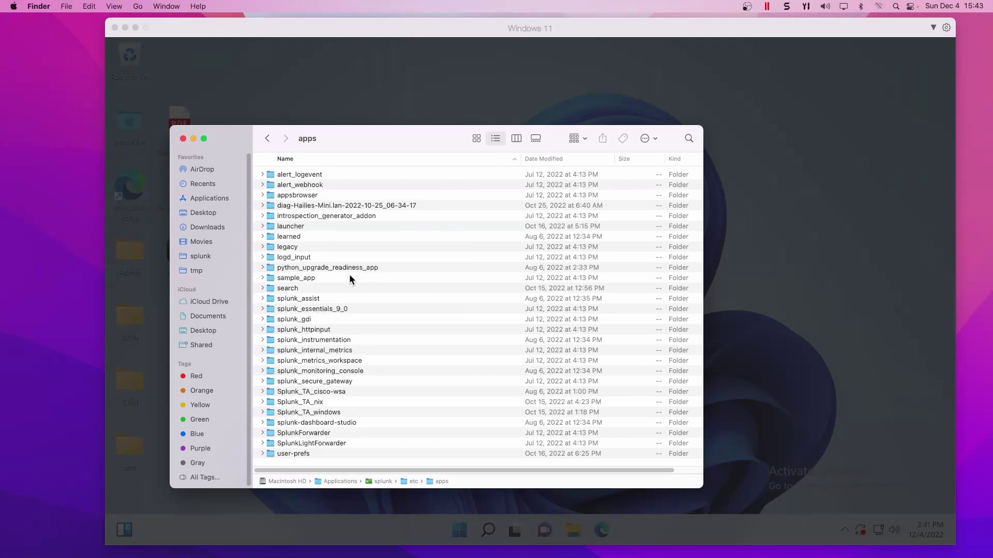
Confirm etc/deployment-apps holds only a README, then go to the Downloads folder.
click(267, 138)
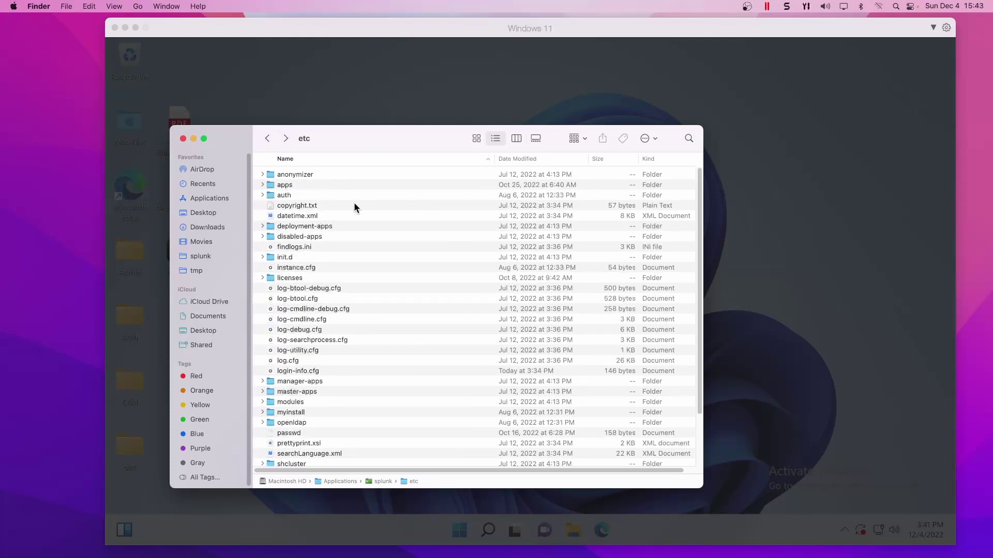
double_click(305, 226)
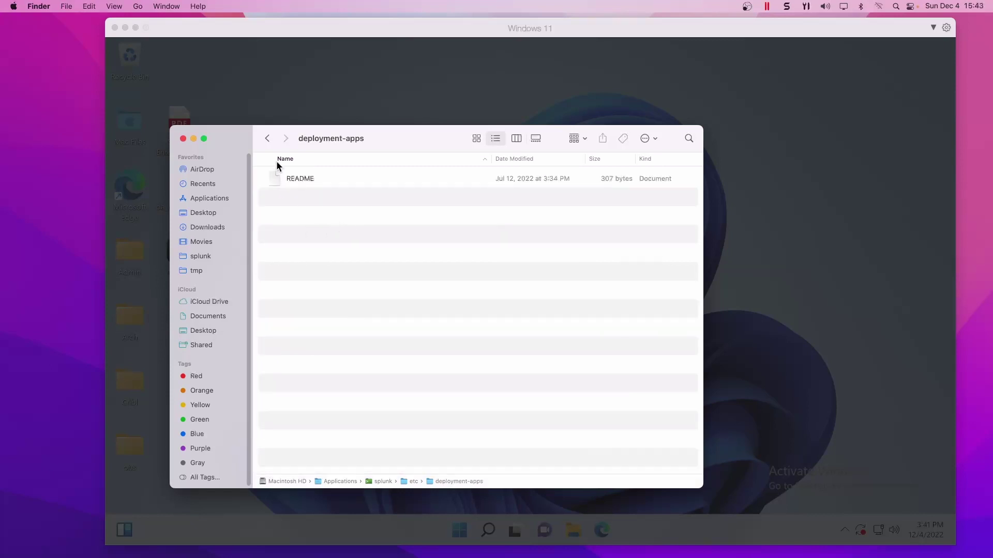
click(267, 138)
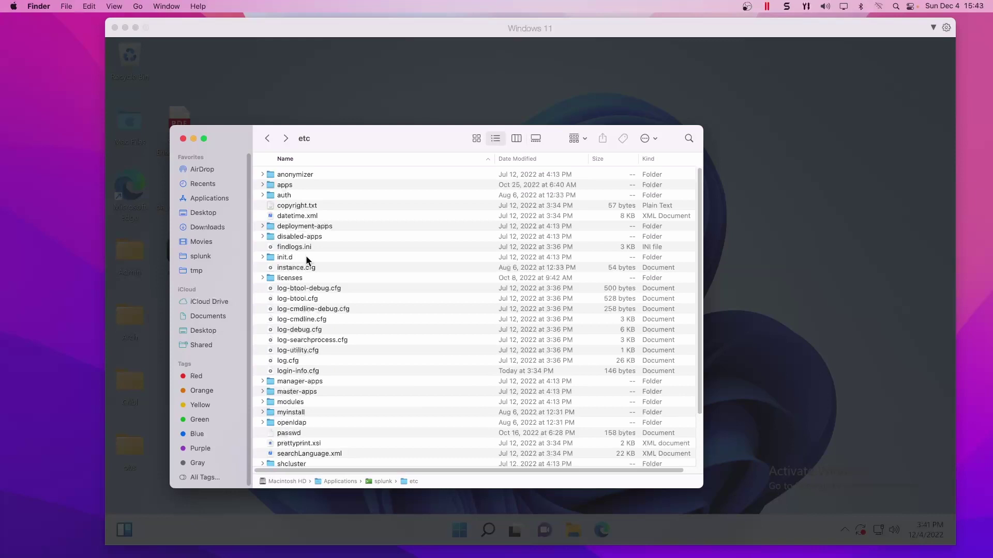
click(301, 227)
click(263, 227)
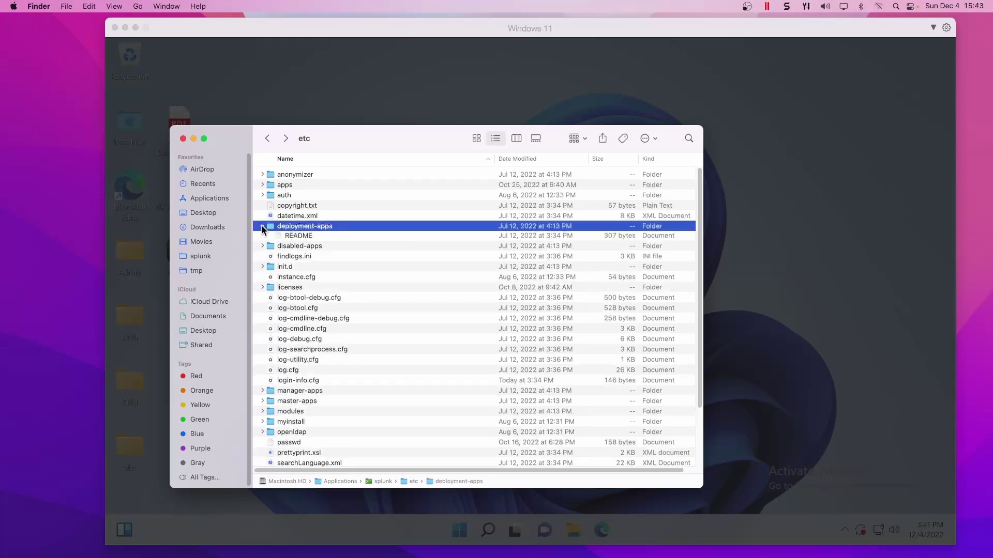
click(262, 226)
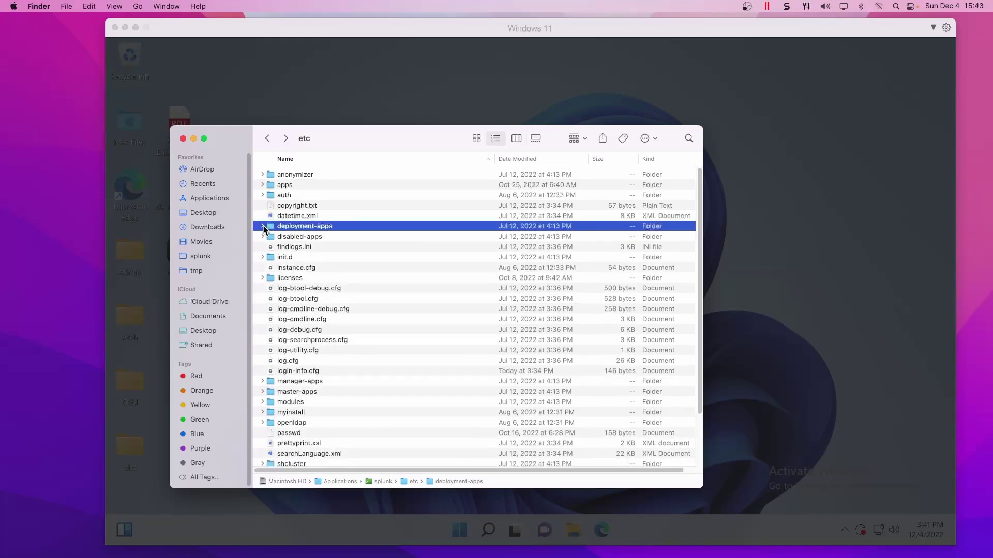
click(306, 227)
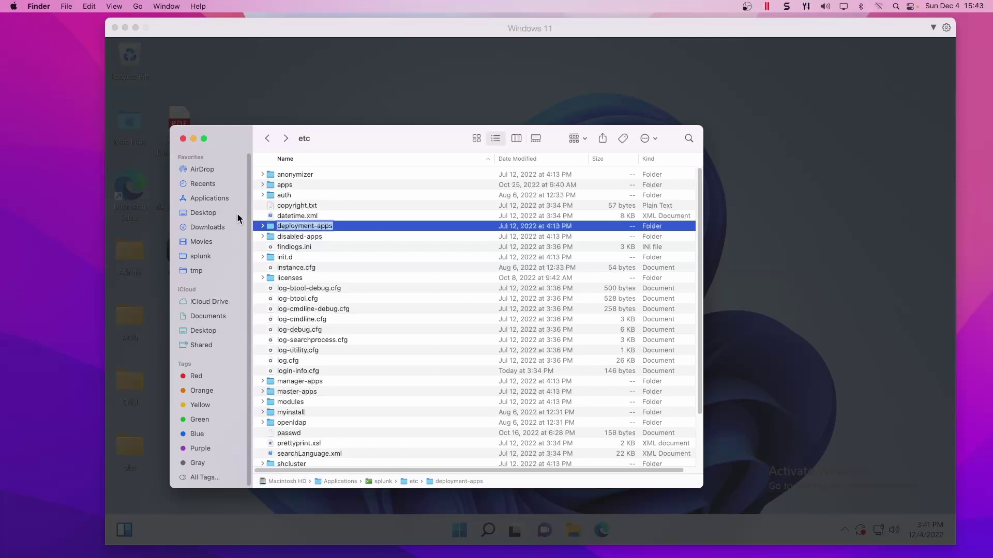
click(197, 227)
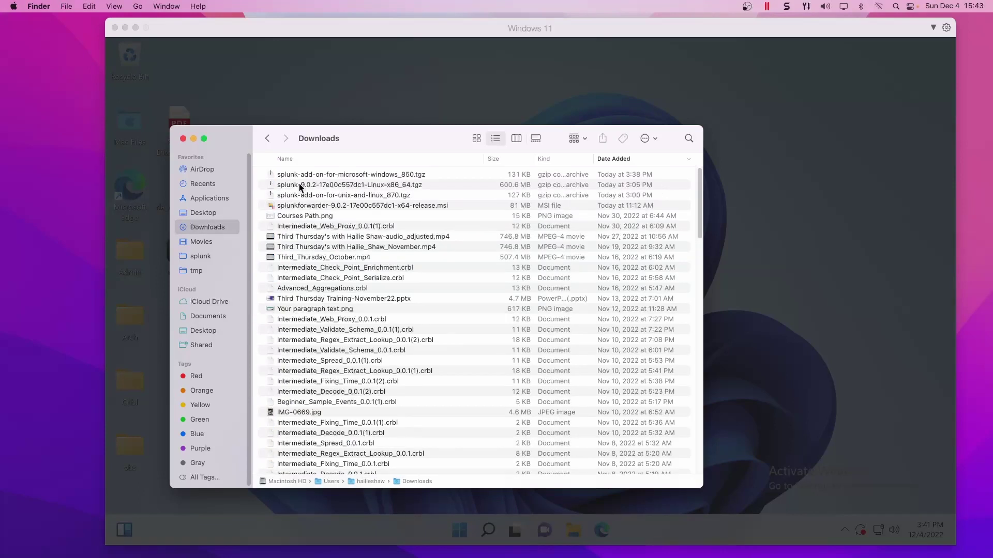
Copy splunk-add-on-for-microsoft-windows_850.tgz from Downloads into splunk/etc/deployment-apps.
click(311, 176)
right_click(311, 176)
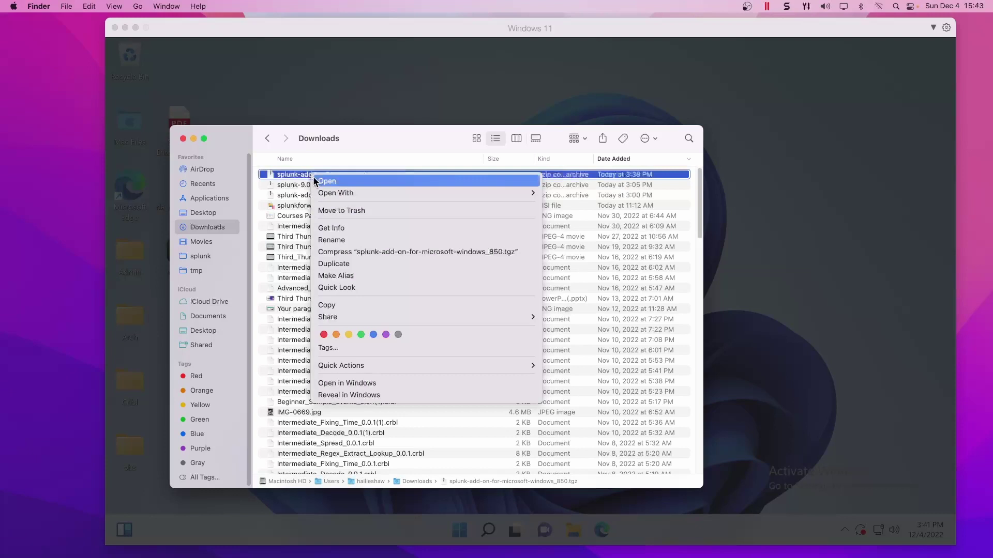
click(343, 306)
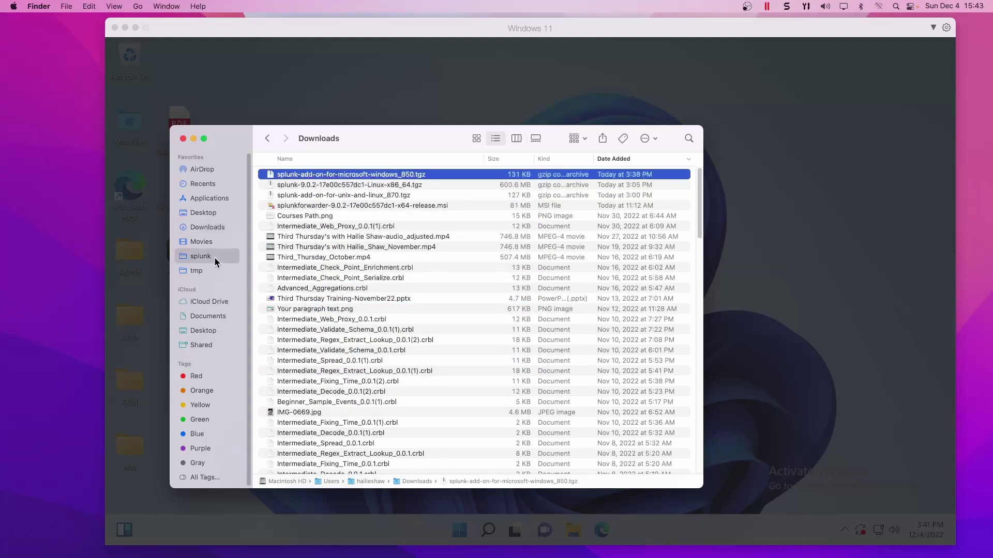
click(215, 257)
double_click(287, 215)
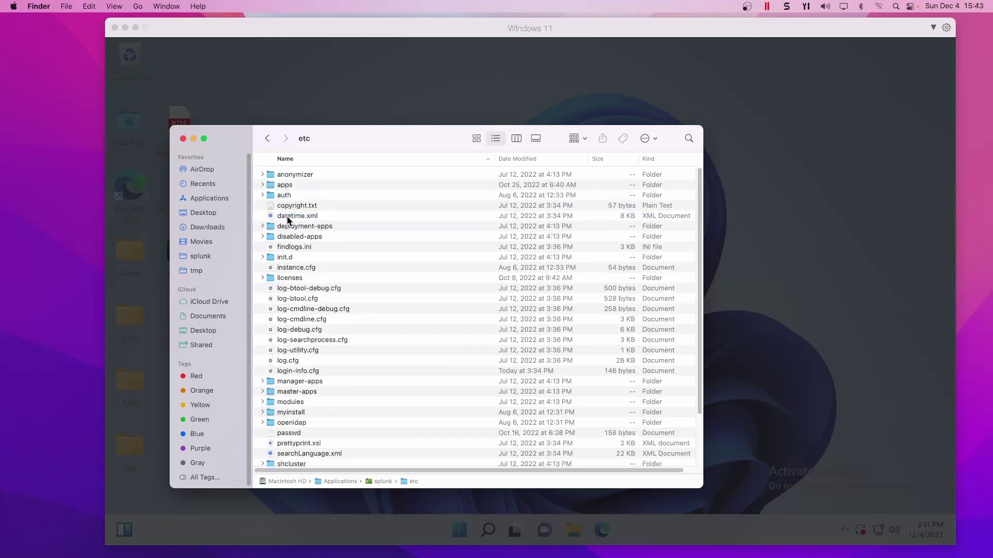
double_click(288, 227)
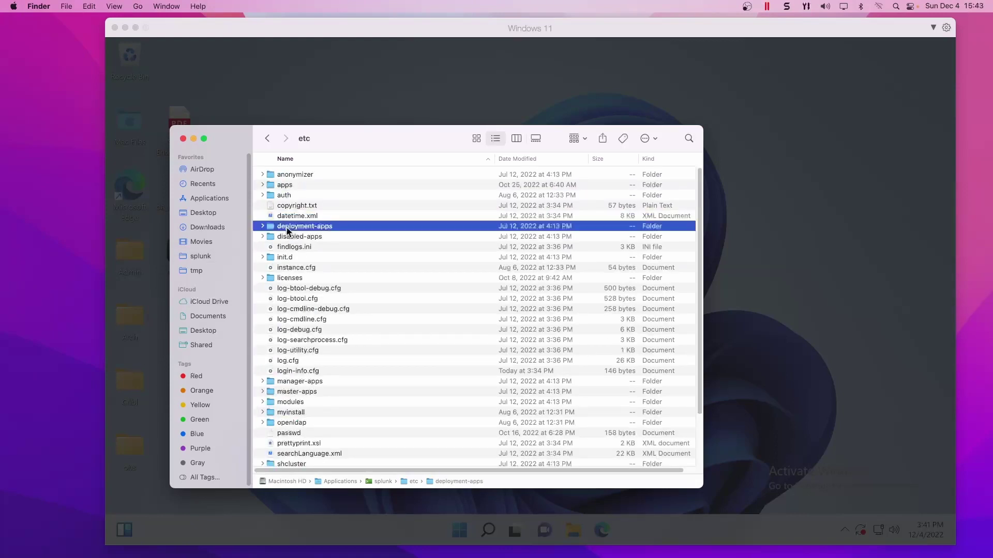
right_click(314, 227)
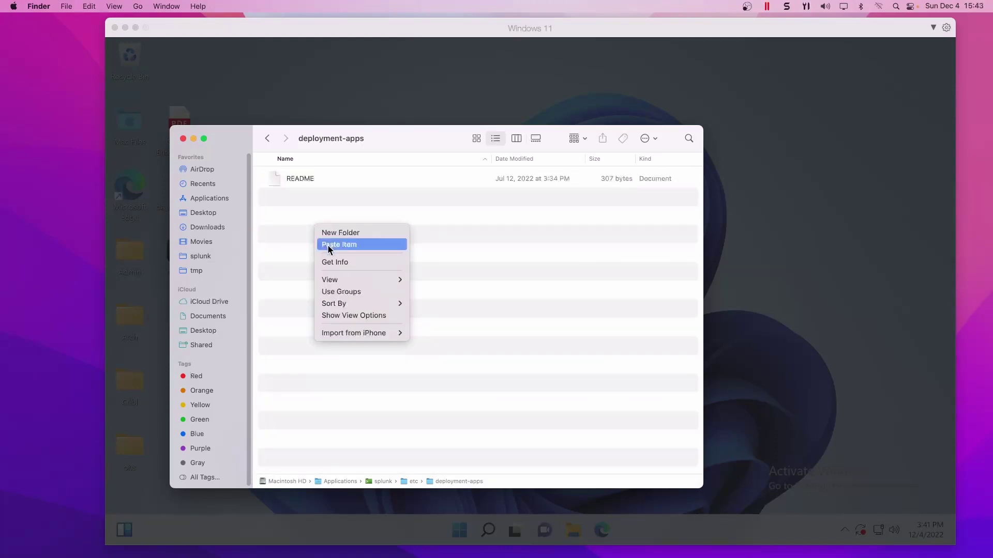
click(327, 245)
Extract the archive into a Splunk_TA_windows folder, check its contents, and return to the docs.
double_click(321, 203)
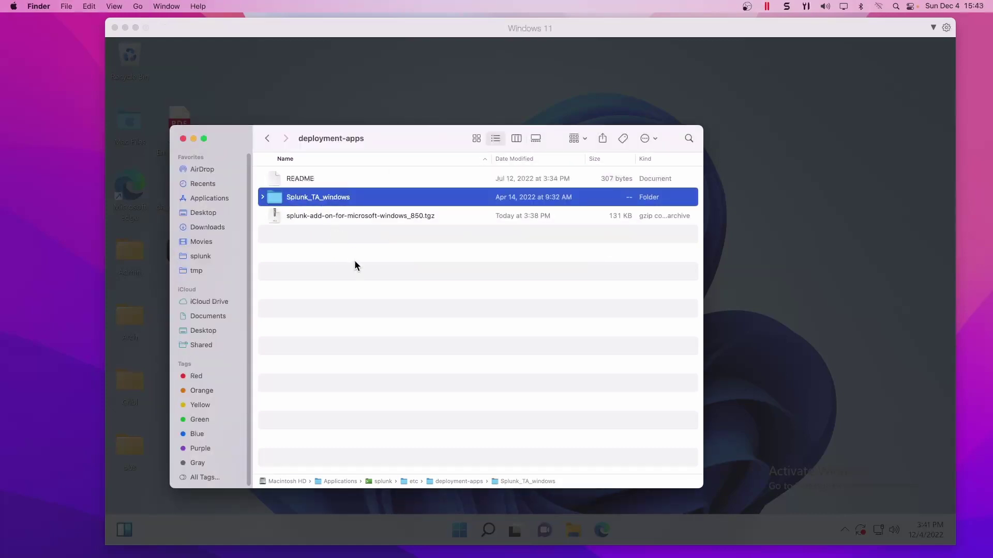
click(355, 259)
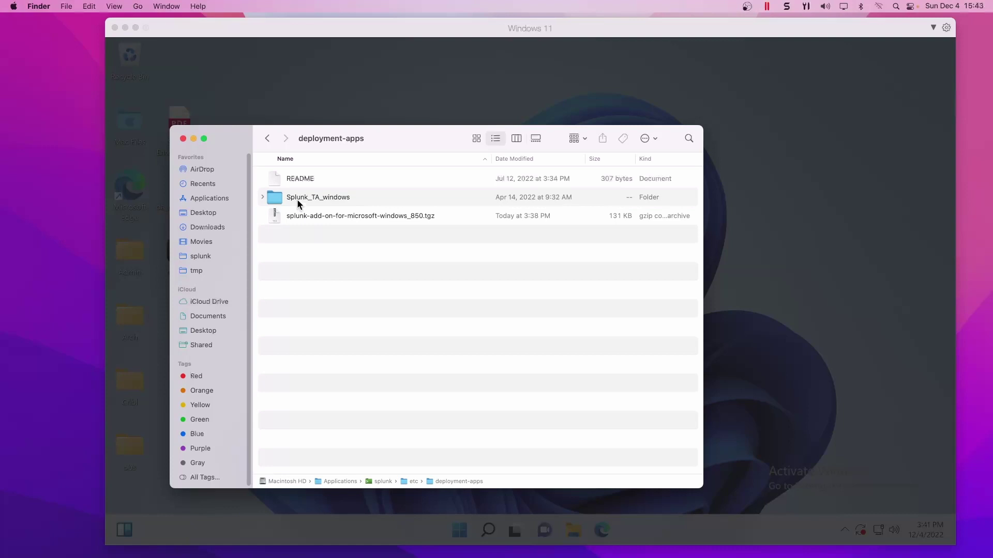
click(271, 202)
click(262, 197)
click(262, 197)
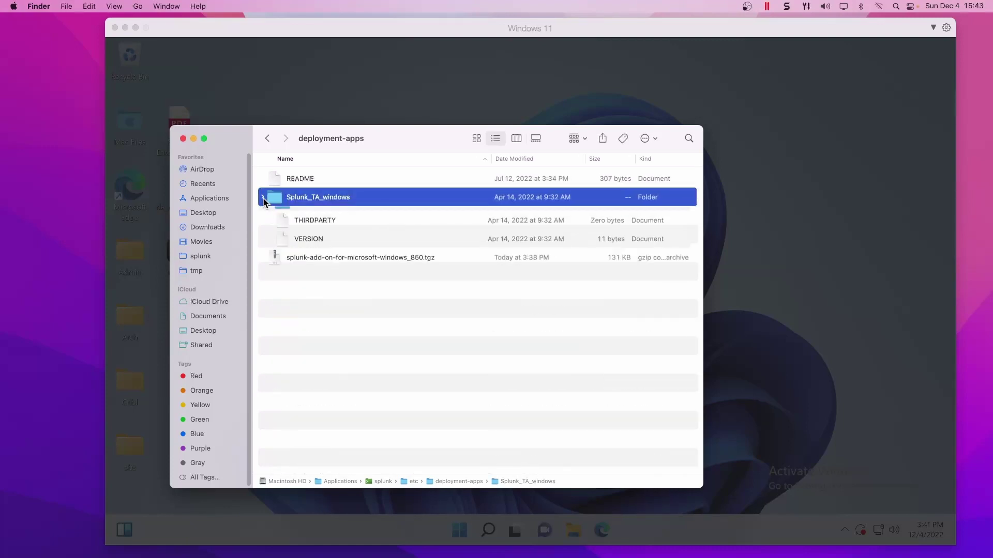
click(268, 138)
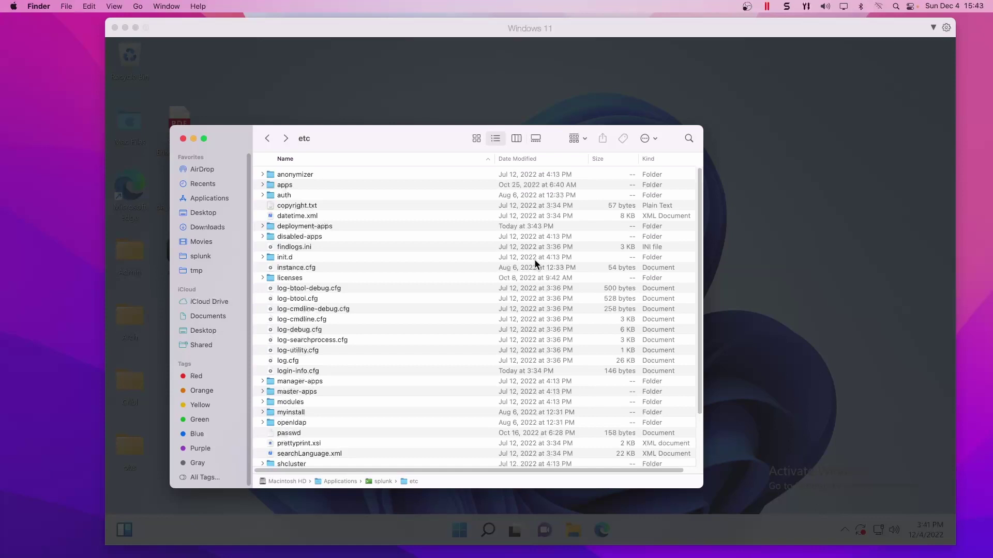
key(ctrl+Right)
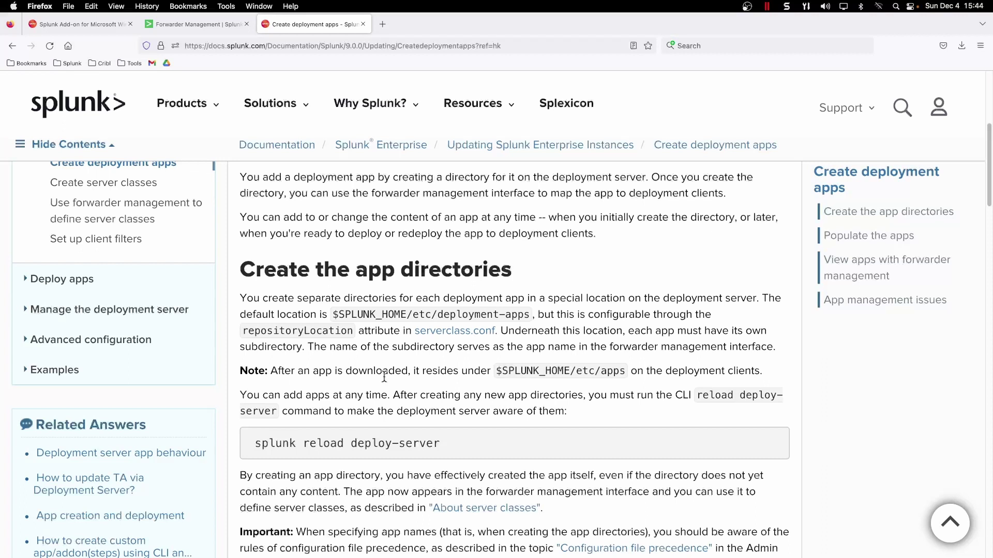
Review the reload deploy-server step in the docs, then bring Terminal to the front.
scroll(384, 381, down, 2)
scroll(383, 376, down, 1)
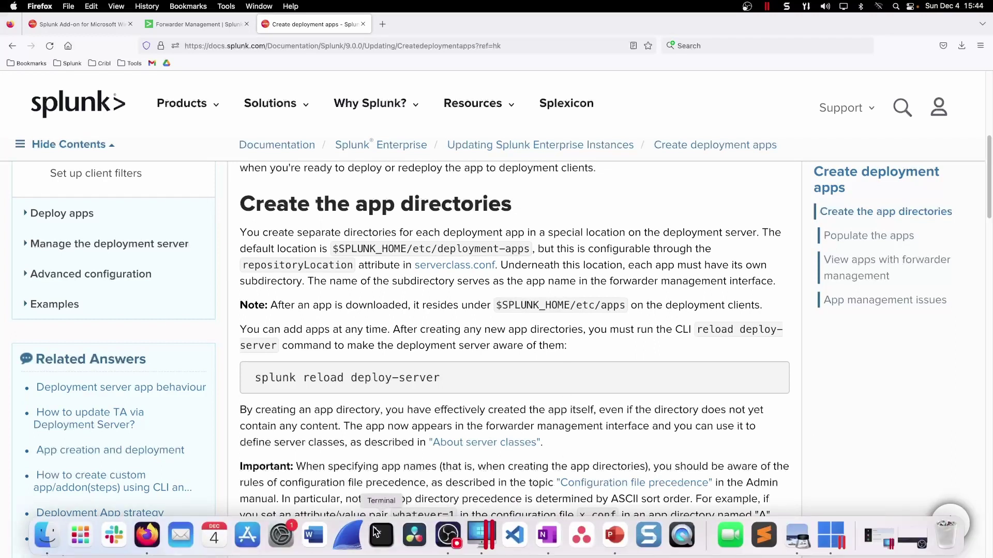
click(378, 537)
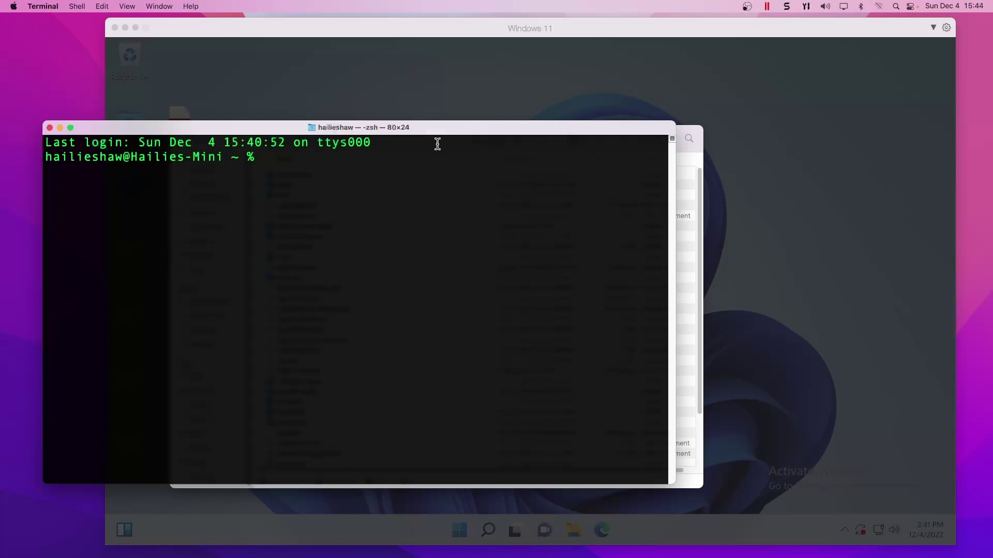
Check the current directory with pwd and try the pasted reload command.
drag(429, 137, 625, 115)
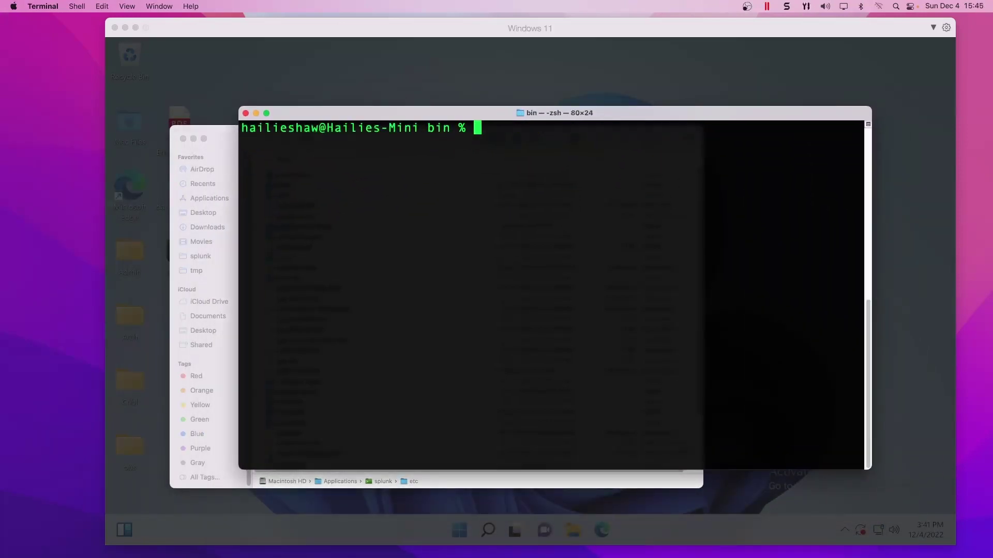
text(pwd)
key(Return)
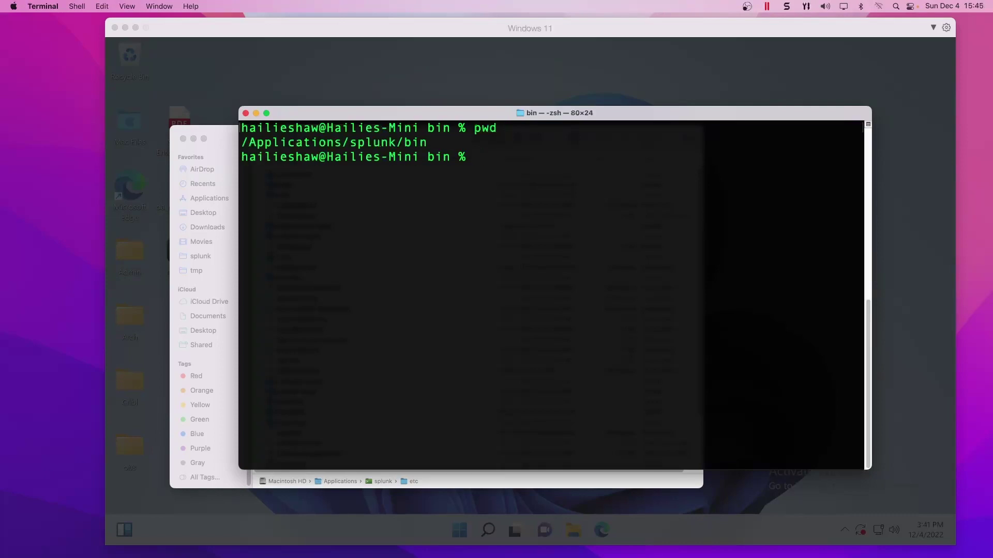
key(super+v)
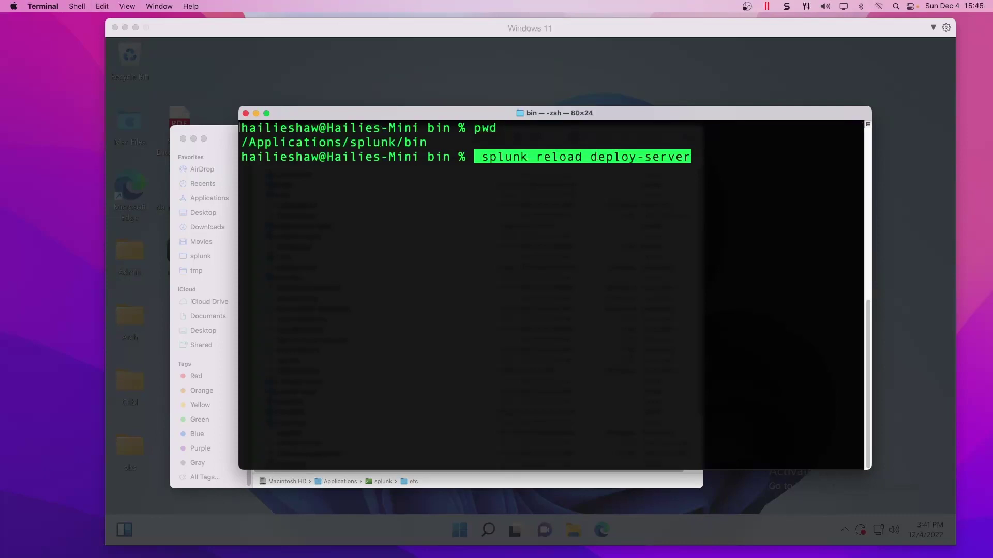
key(Return)
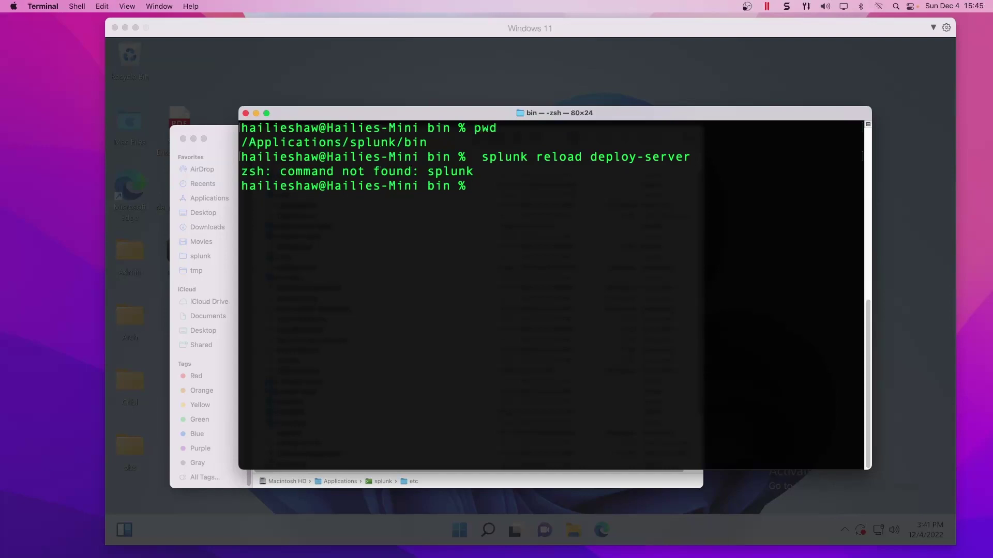
Run ./splunk reload deploy-server from /Applications/splunk/bin, entering the Splunk username and password.
text(./splunk reload dep)
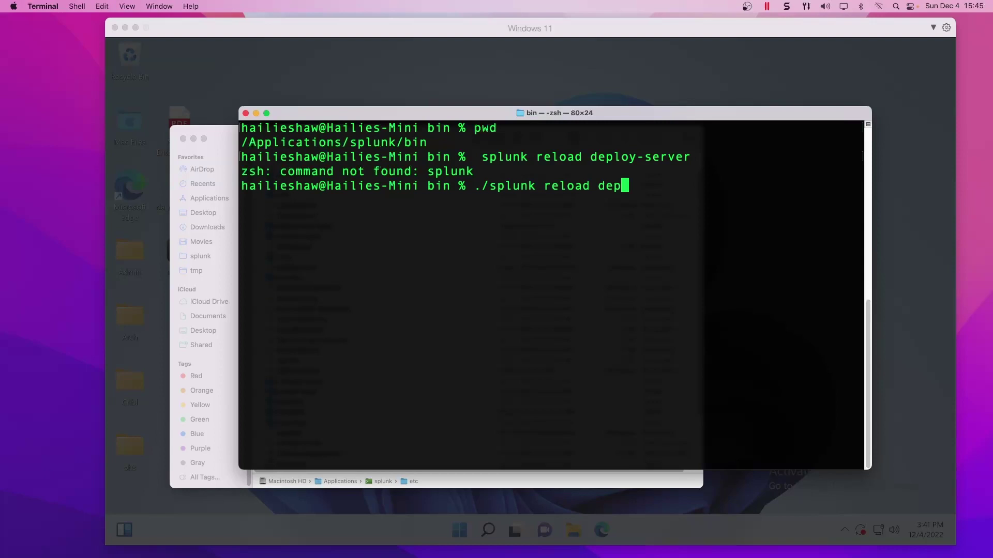
text(loy-server)
key(Return)
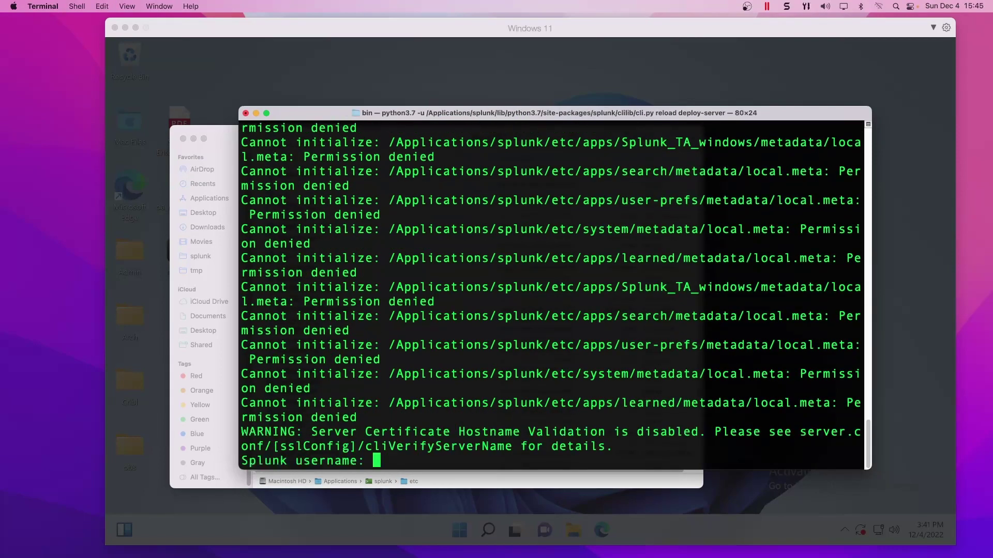
text(hailie)
key(Return)
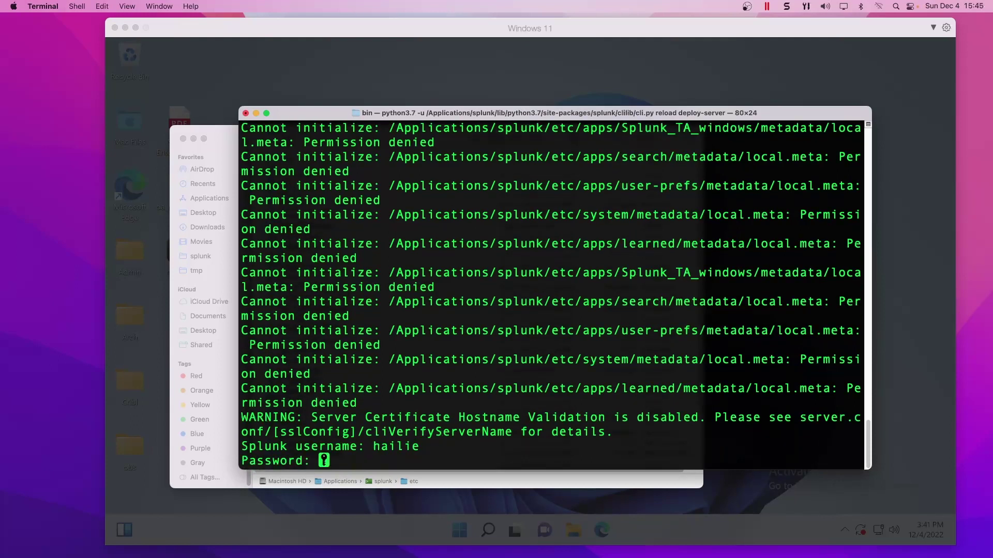
key(Return)
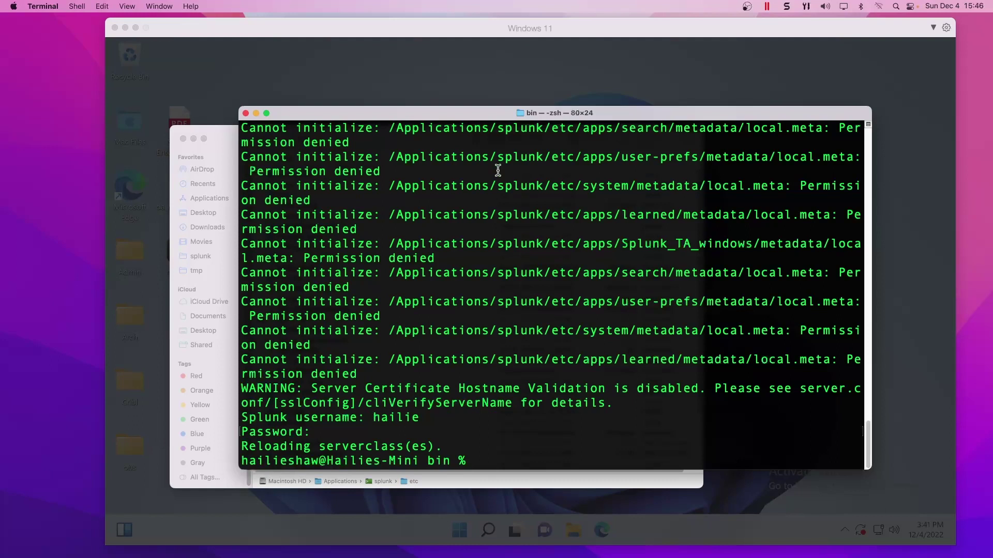
key(ctrl+Right)
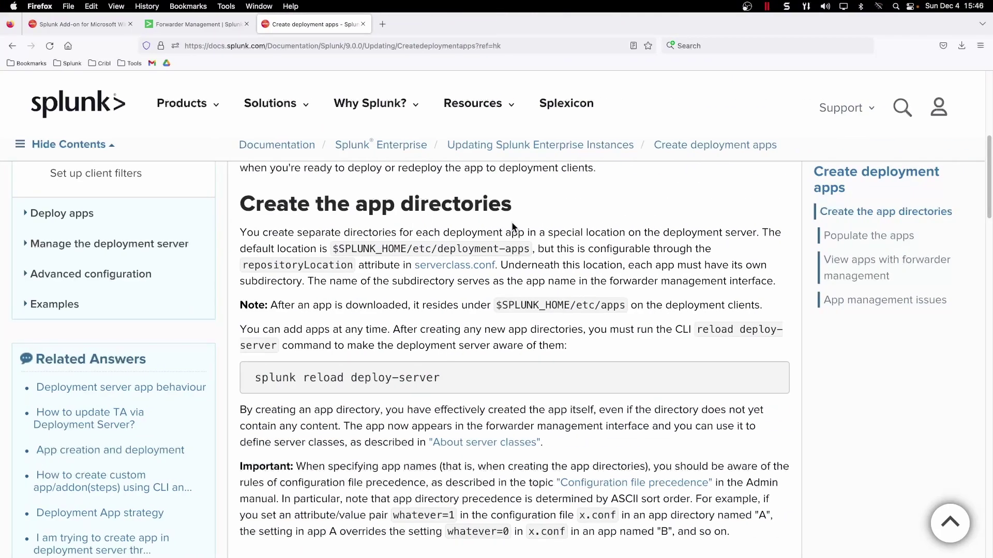
Refresh Forwarder Management to list 3 apps including Splunk_TA_windows, then view the empty Server Classes.
click(188, 6)
click(442, 14)
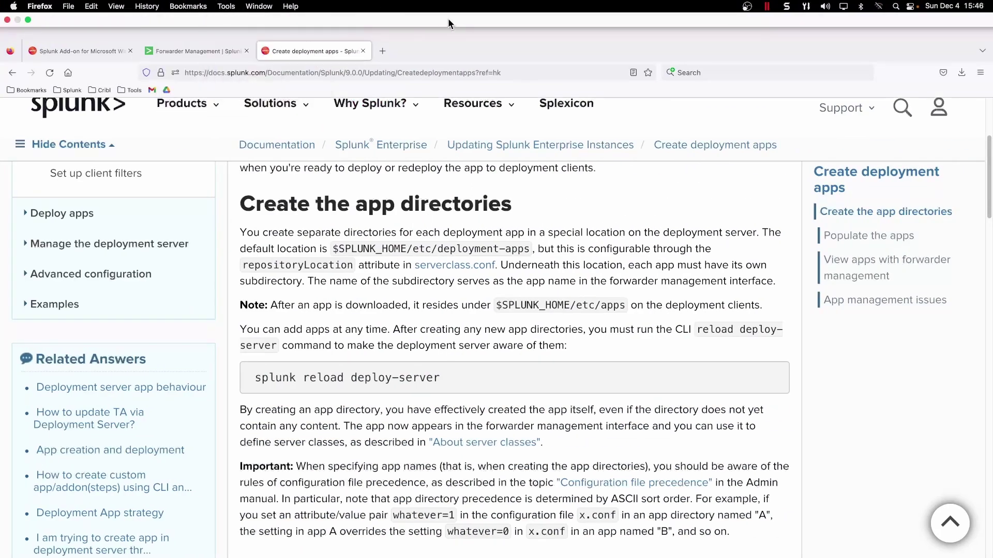
click(181, 25)
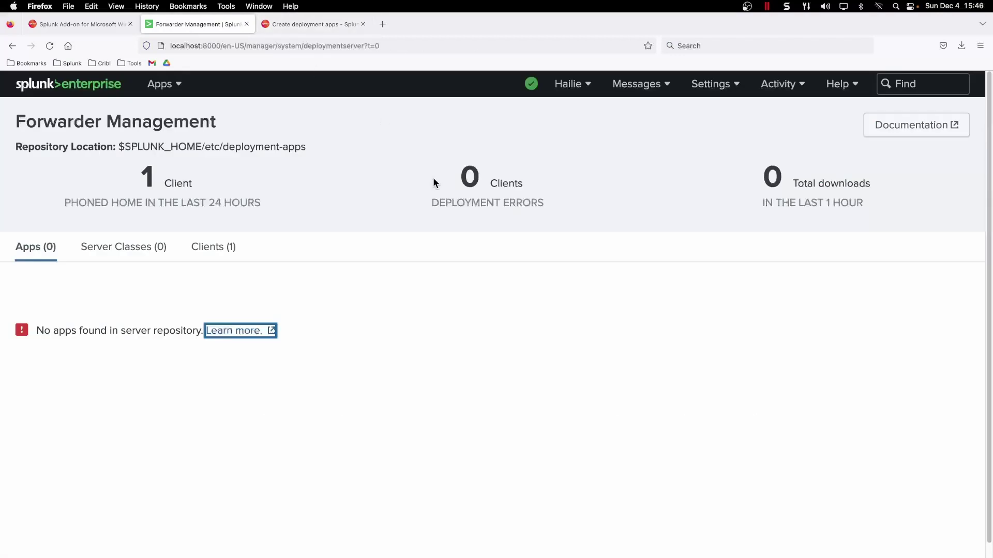
click(50, 46)
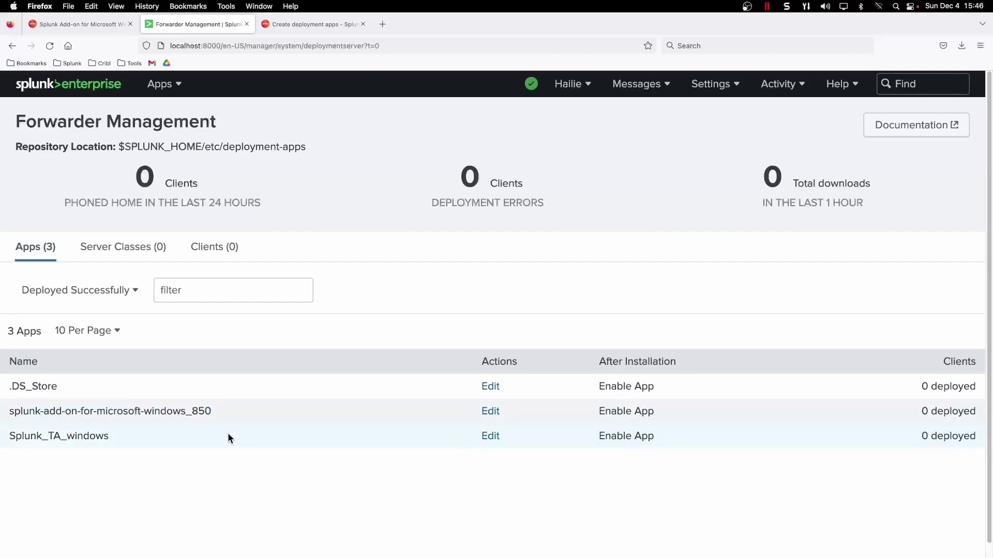
click(131, 247)
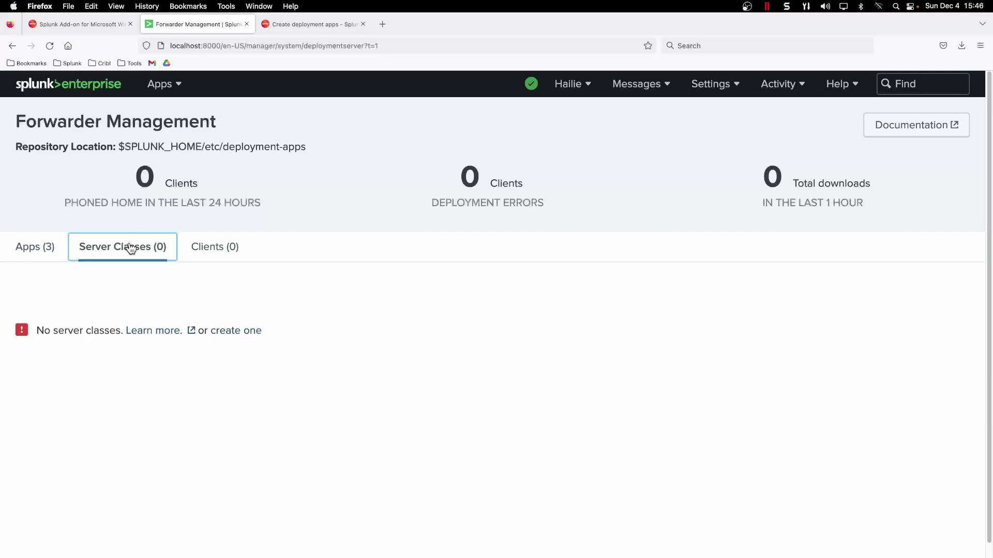
Create a new server class named 'Windows Hosts'.
click(245, 331)
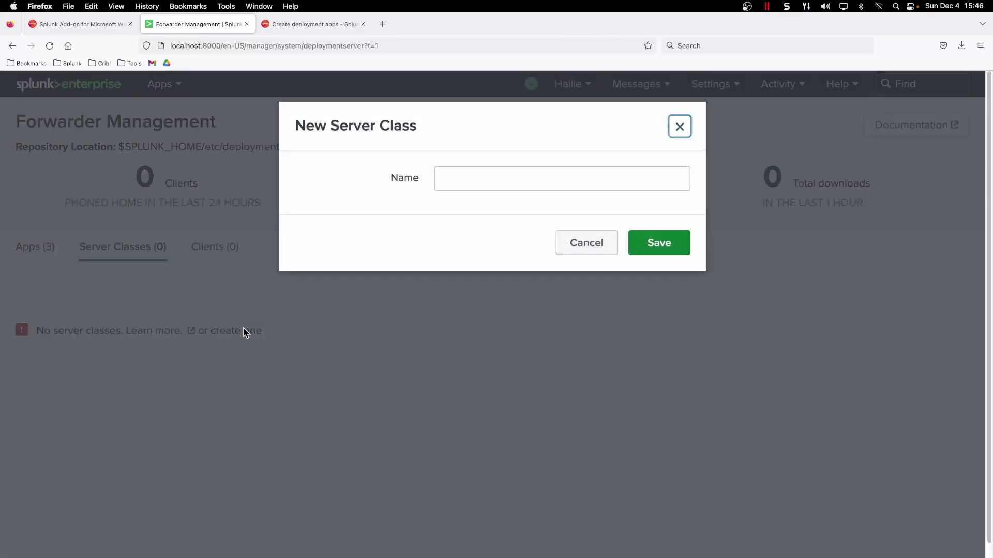
click(450, 181)
text(Windows Hosts)
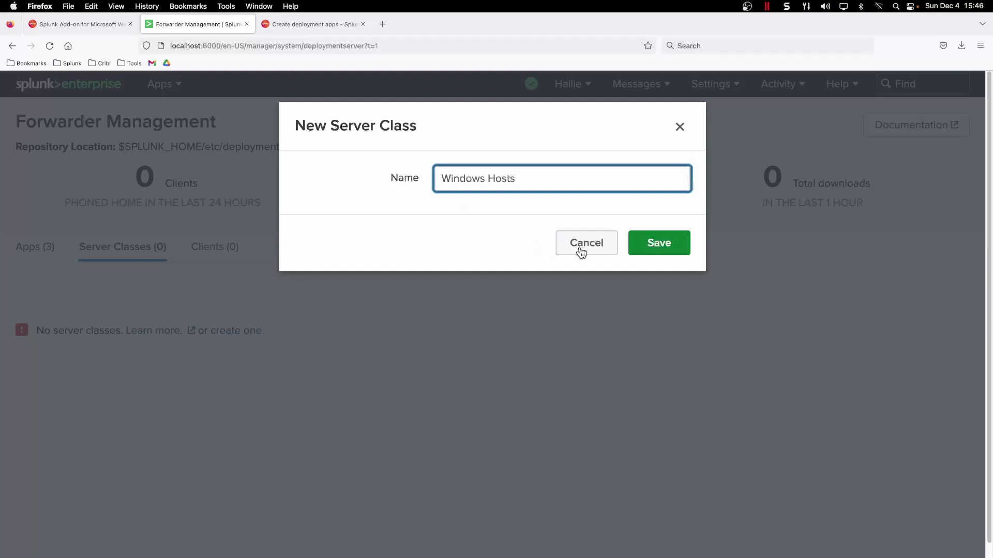
click(672, 243)
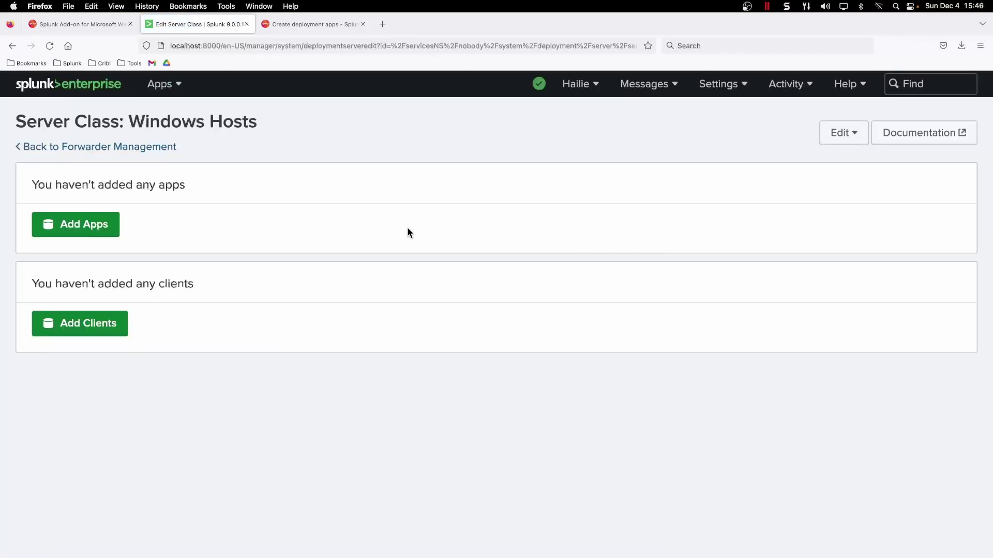
Assign the Splunk_TA_windows app to the Windows Hosts server class.
click(96, 233)
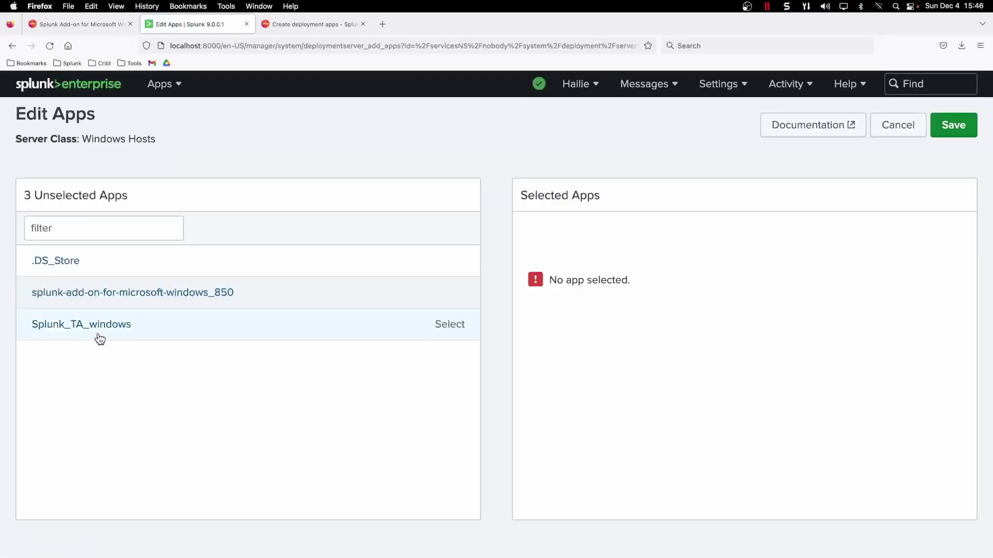
click(98, 338)
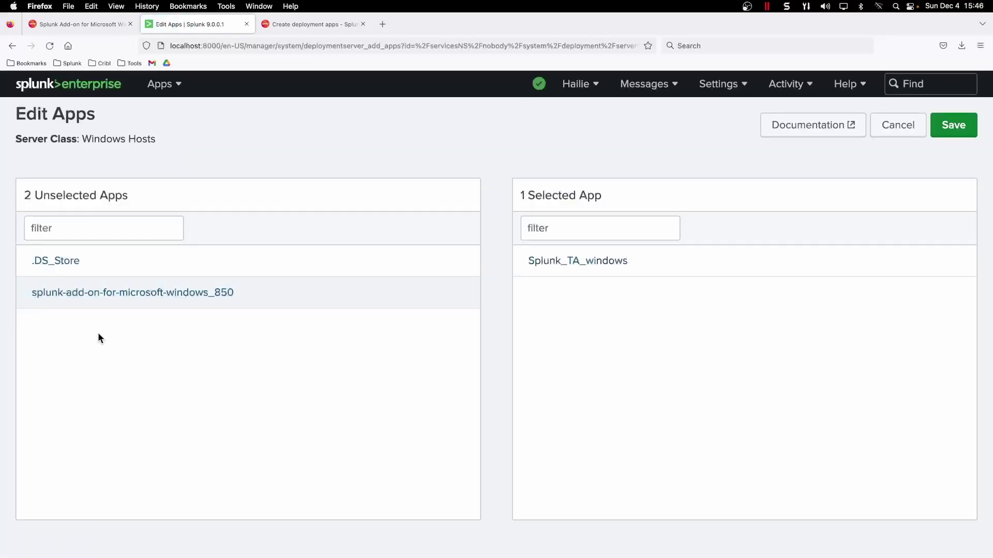
click(951, 129)
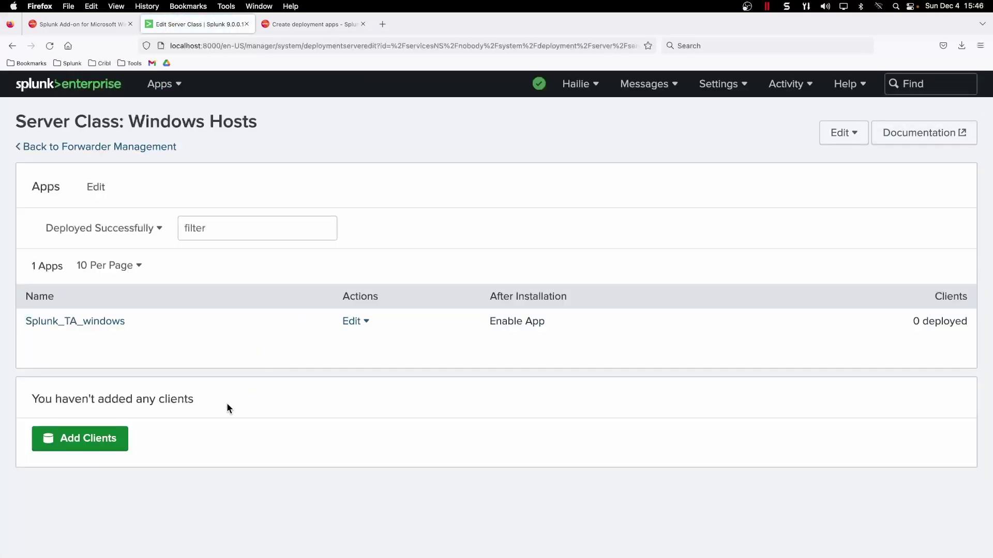
Leave Windows Hosts client settings unchanged and switch to the Terminal desktop.
click(116, 439)
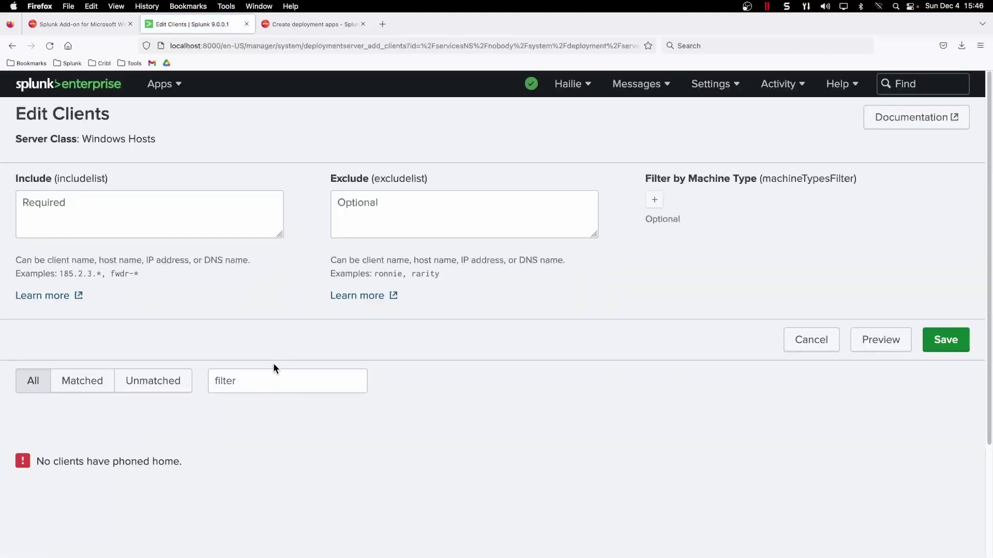
click(812, 339)
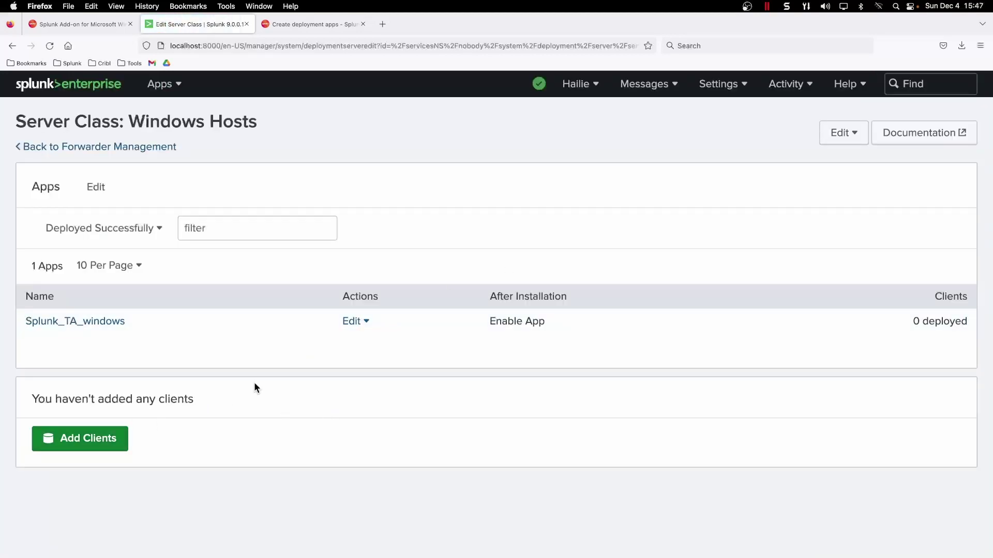
key(ctrl+Left)
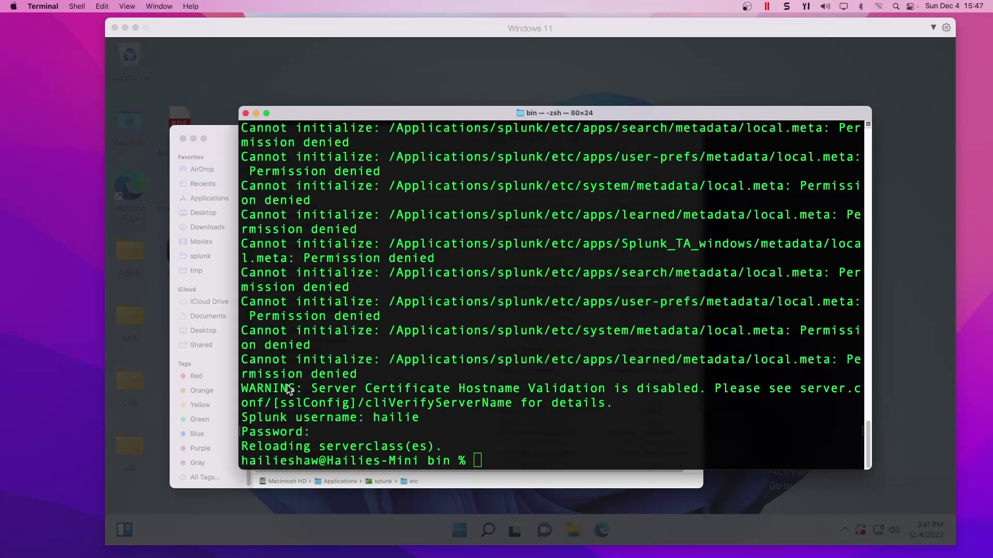
Minimize Terminal and Finder and bring the Windows 11 VM into focus.
click(256, 112)
click(194, 139)
click(351, 143)
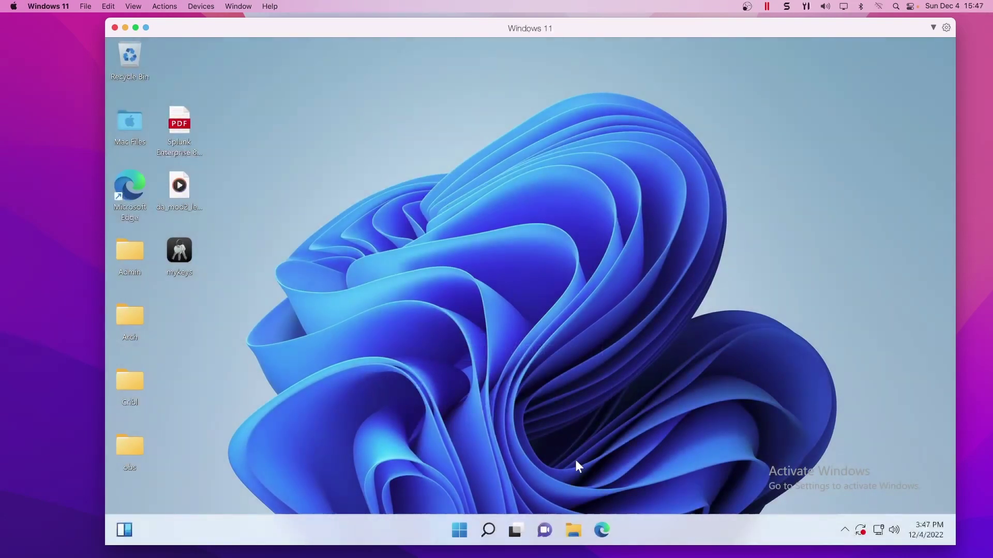
Search Start for 'cmd' and launch Command Prompt as administrator.
click(467, 529)
text(cmd)
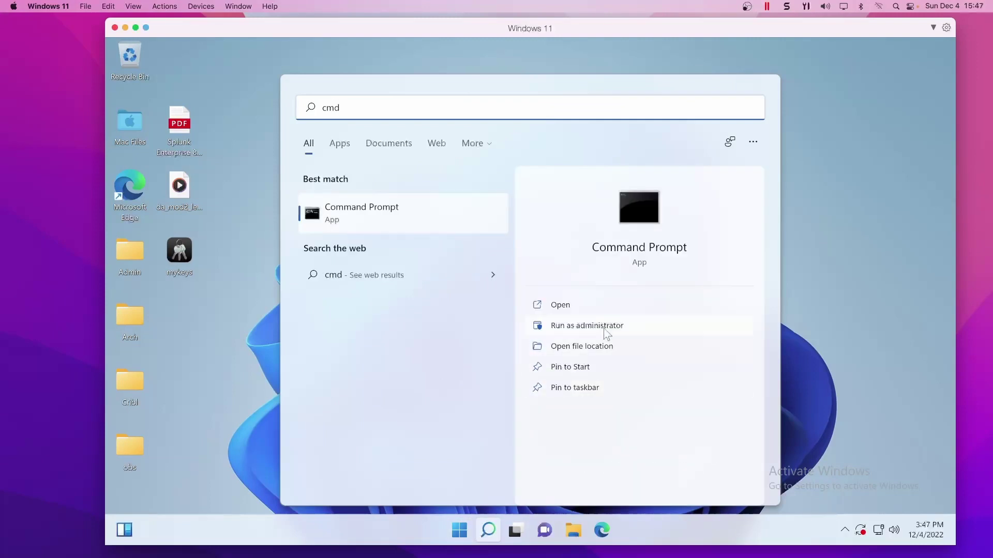
click(602, 330)
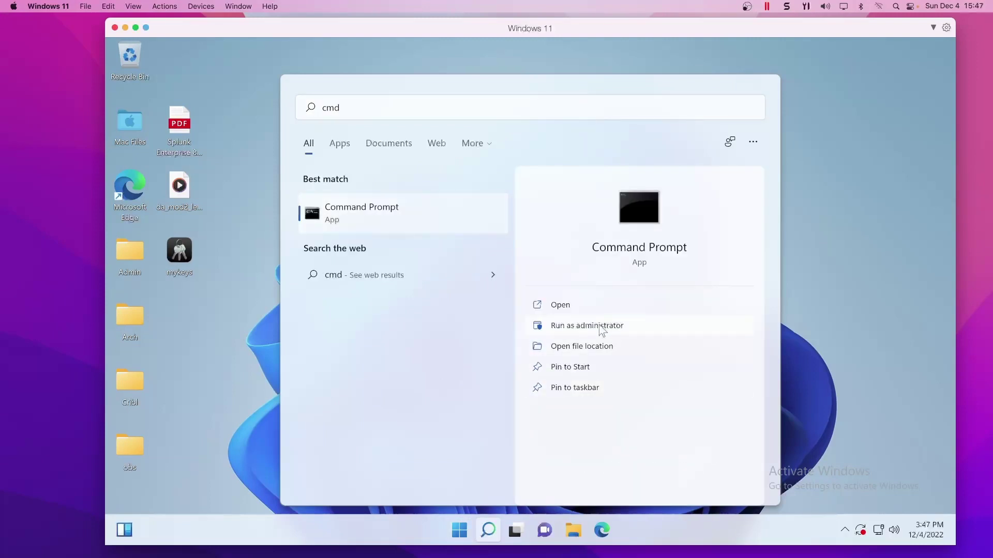
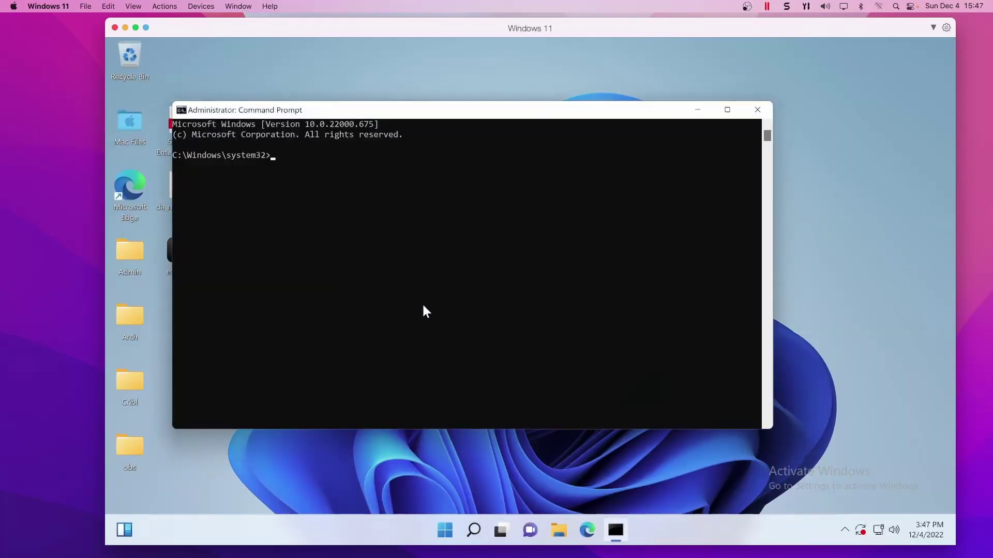
Change the Command Prompt directory to C:\Program Files\SplunkUniversalForwarder\bin.
text(cd /Printing_Admin_Scripts)
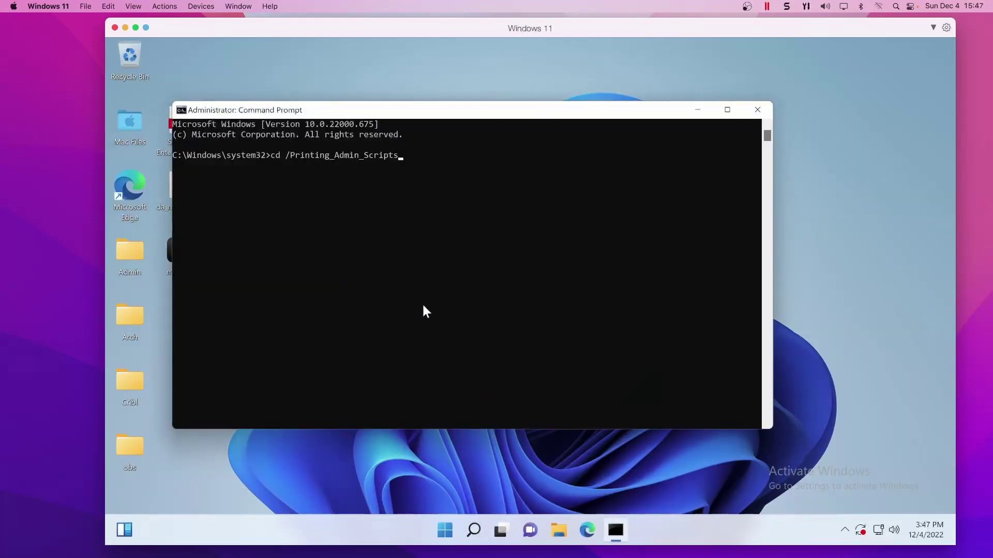
key(Tab)
key(Tab)
key(BackSpace)
key(BackSpace)
key(BackSpace)
key(BackSpace)
key(BackSpace)
key(BackSpace)
key(BackSpace)
key(BackSpace)
key(BackSpace)
key(BackSpace)
key(BackSpace)
key(BackSpace)
key(BackSpace)
key(BackSpace)
key(BackSpace)
key(BackSpace)
key(BackSpace)
key(BackSpace)
key(BackSpace)
key(BackSpace)
key(BackSpace)
text(program)
key(BackSpace)
key(BackSpace)
key(BackSpace)
key(BackSpace)
key(BackSpace)
key(BackSpace)
key(BackSpace)
key(BackSpace)
text(\program)
key(Tab)
text(\s)
key(Tab)
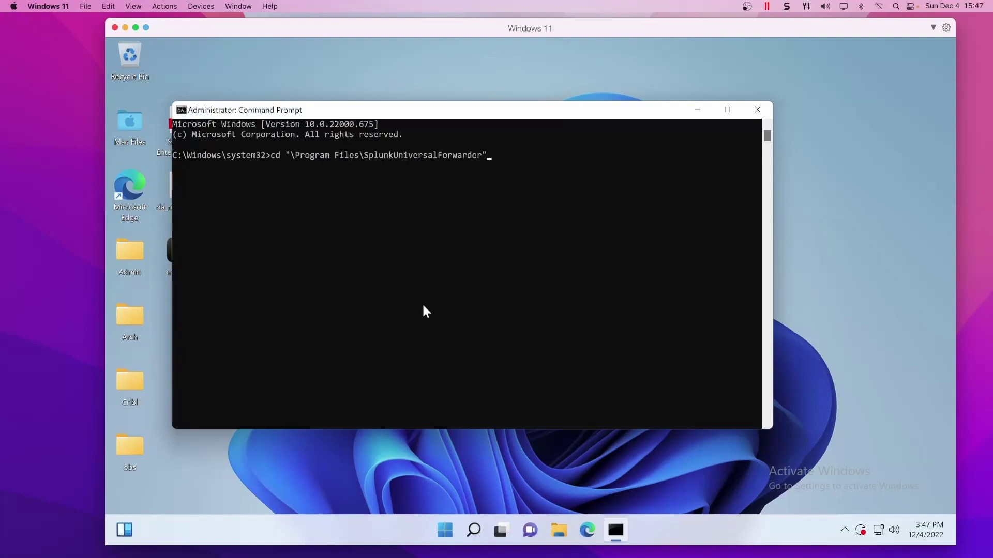
key(Return)
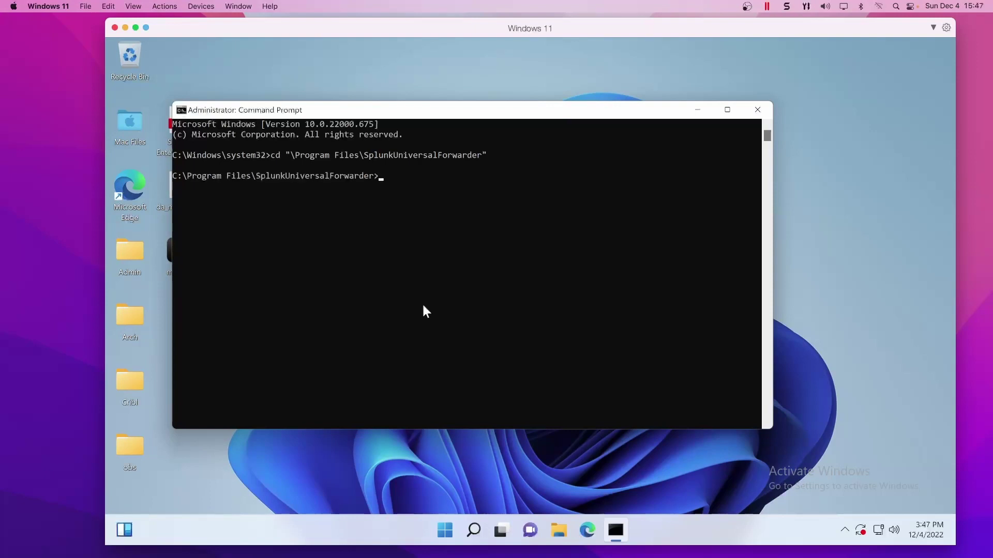
text(cd bin)
key(Return)
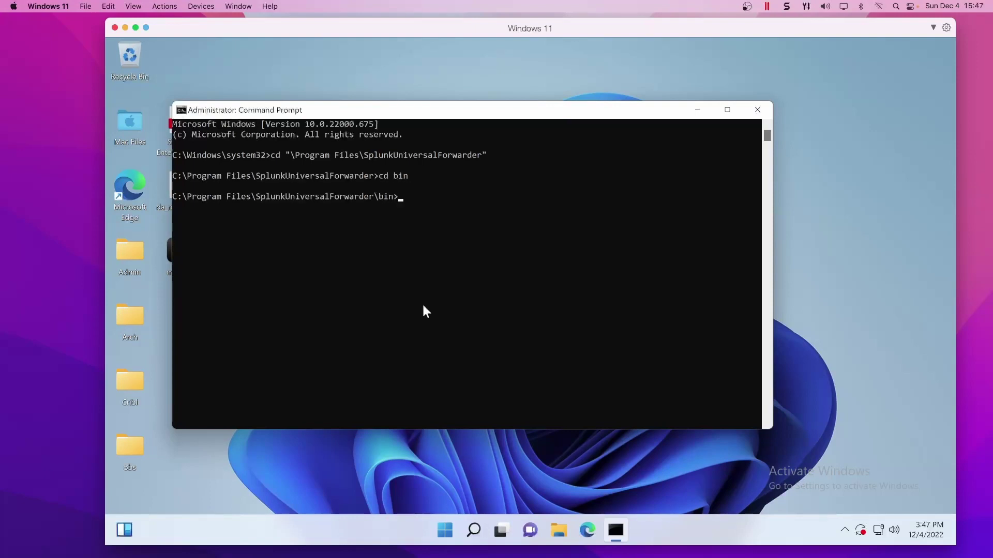
Start typing splunk set deploy-poll followed by the deployment server's host name.
click(411, 187)
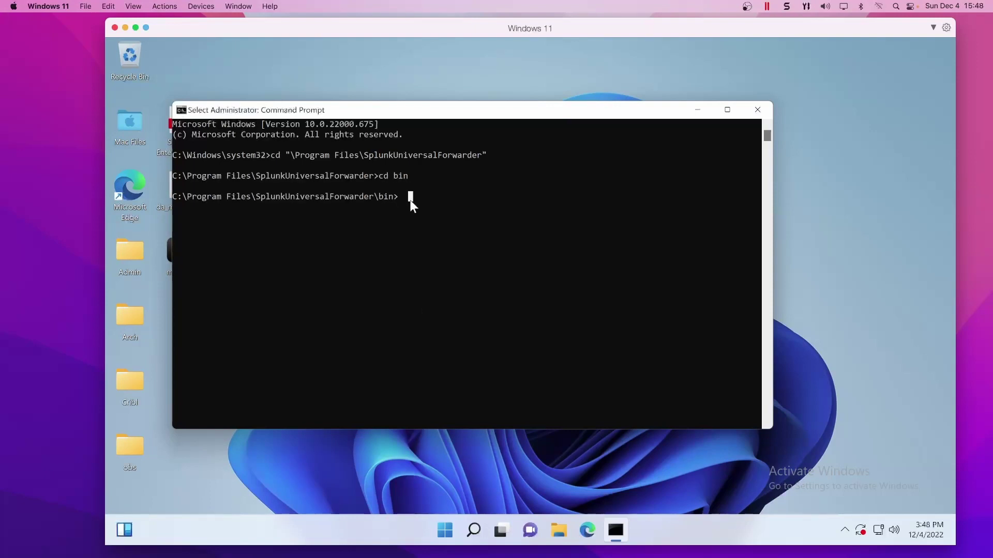
key(Escape)
text(s)
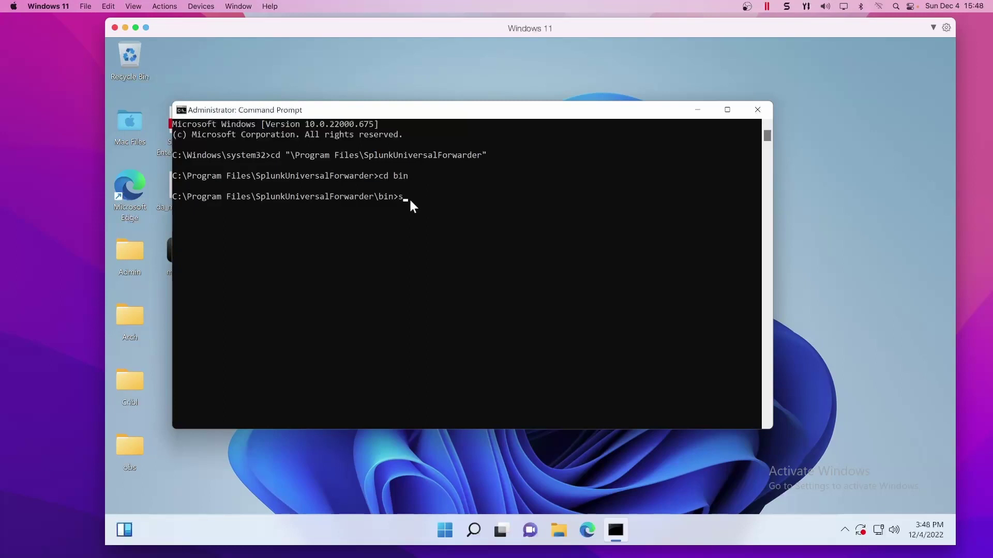
text(plunk set deploy-poll)
text(Hailie)
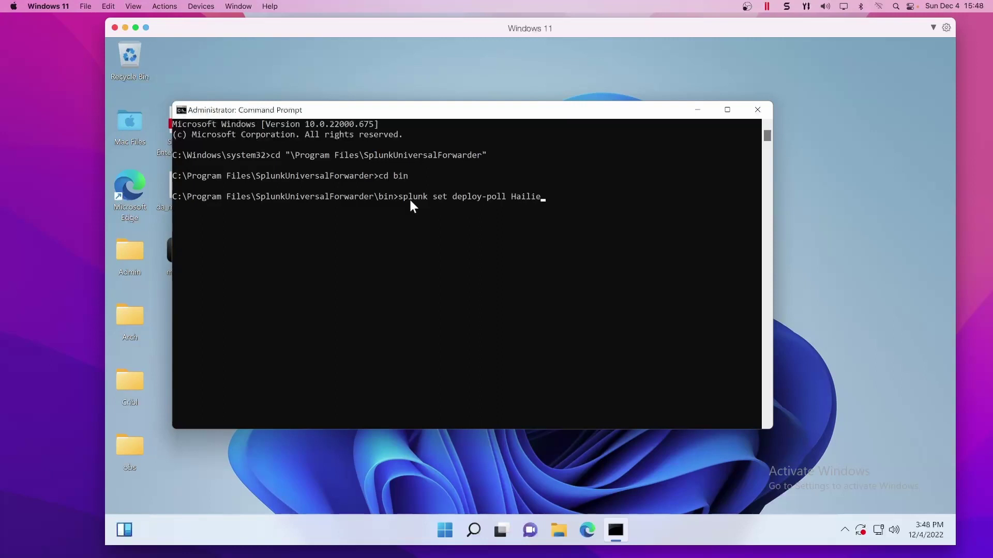
text(s-Mini.lan)
In a duplicated Splunk tab, open Server settings > General settings and copy the Splunk server name.
key(ctrl+Right)
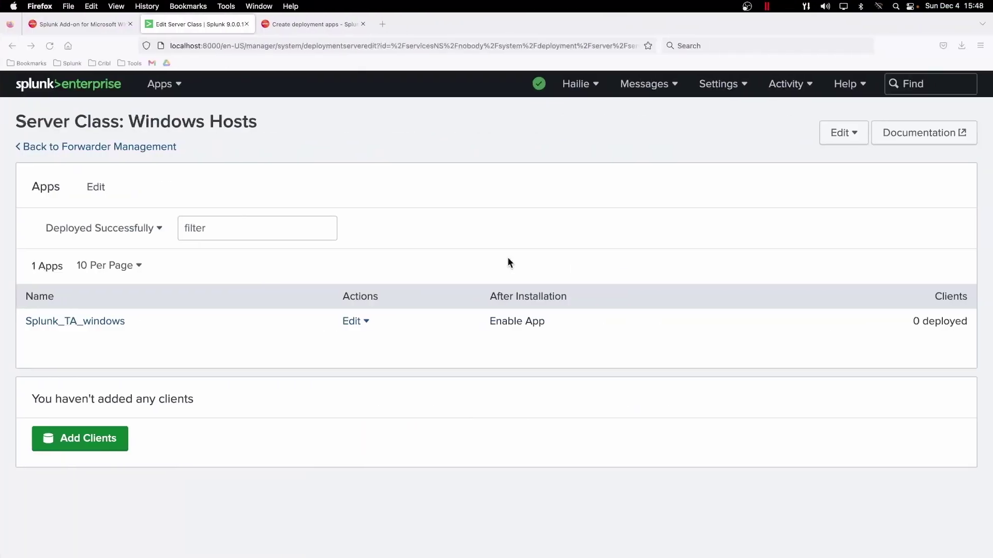
right_click(205, 30)
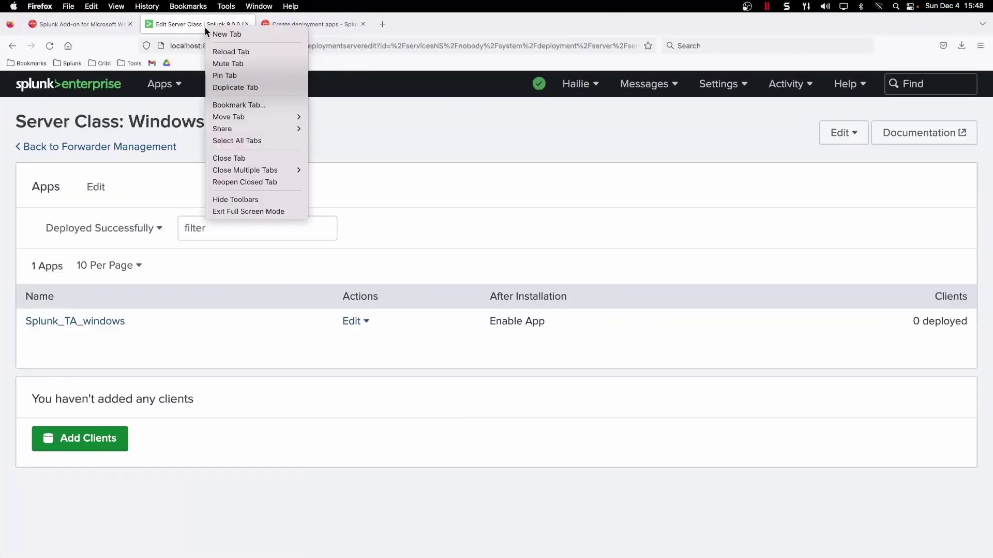
click(242, 87)
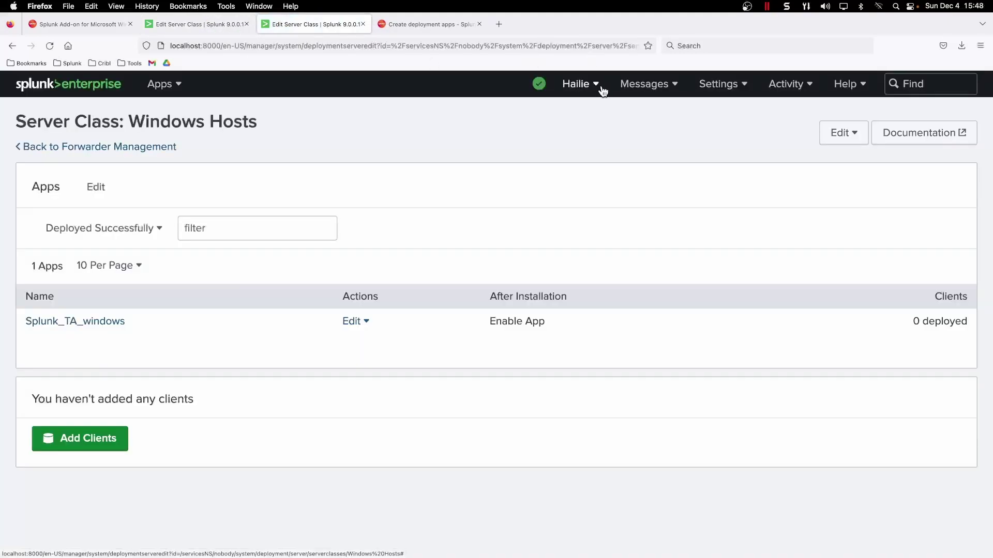
click(730, 86)
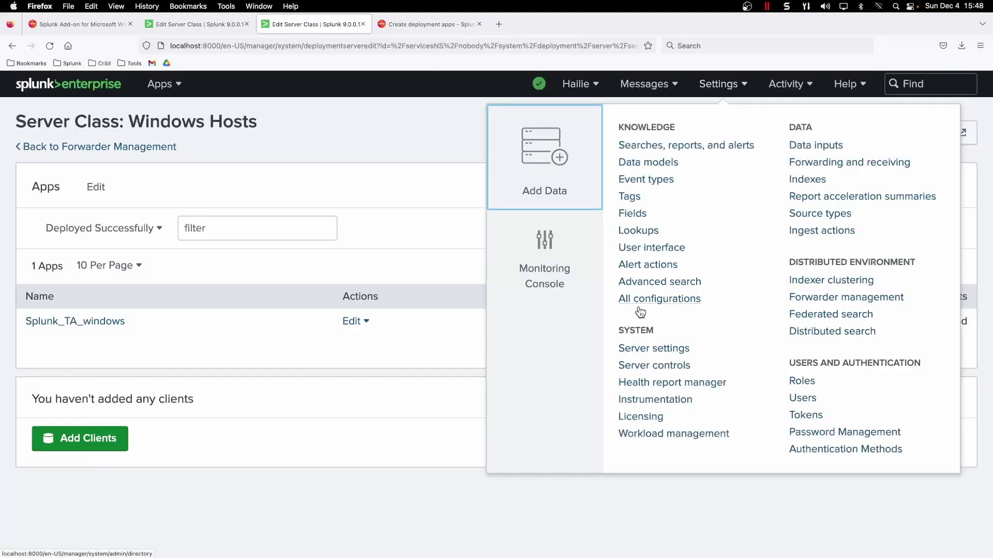
click(658, 348)
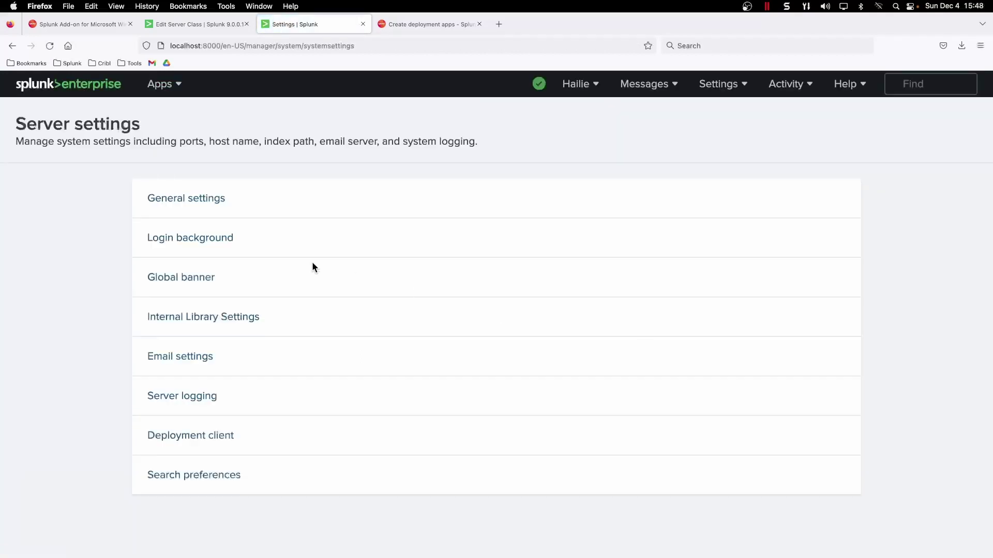
click(194, 199)
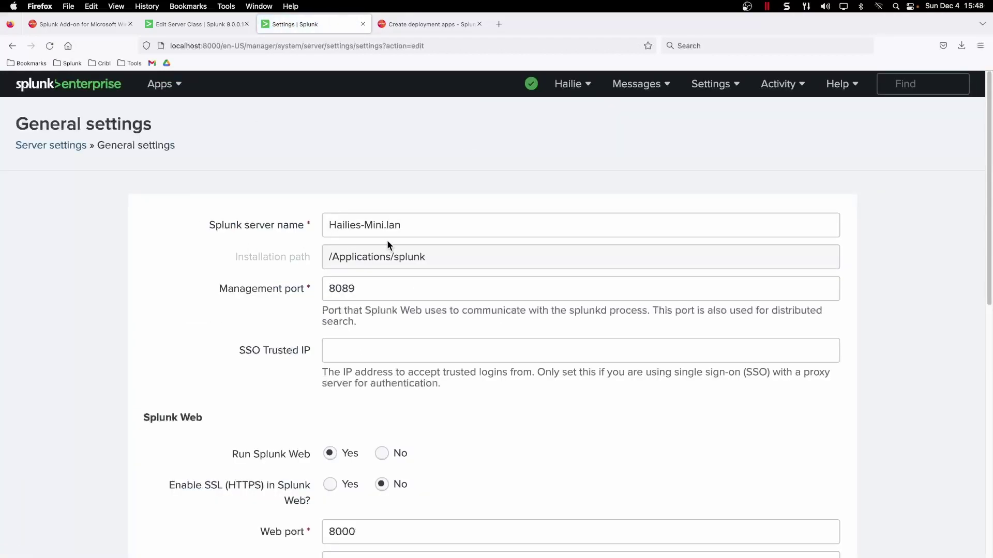
click(394, 224)
triple_click(427, 226)
key(ctrl+c)
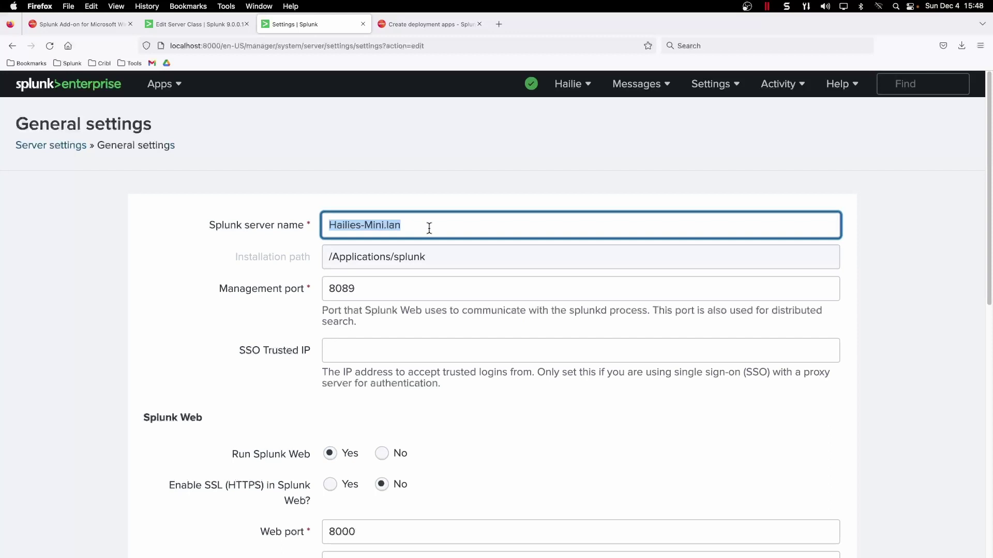
key(ctrl+Left)
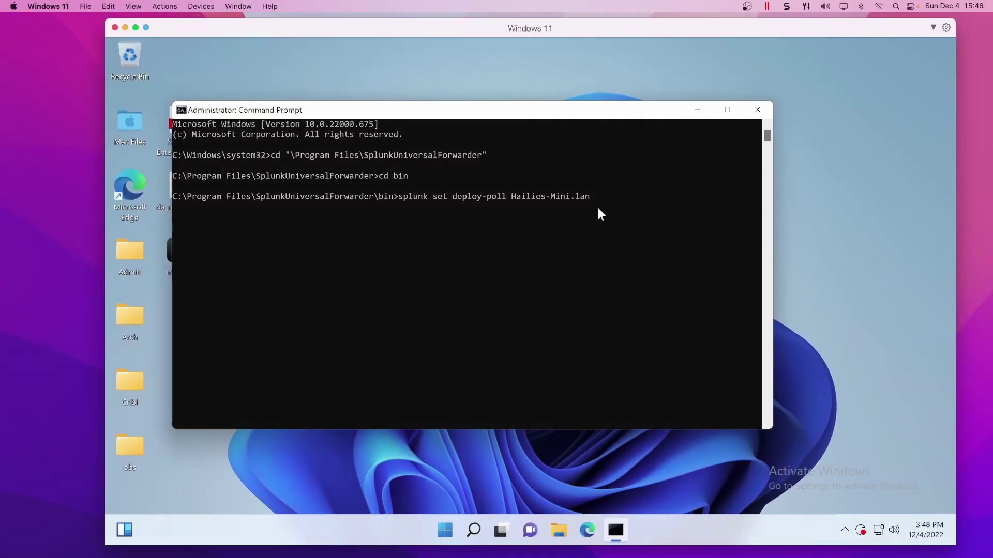
Run splunk set deploy-poll with the pasted server host name and port 8089, logging in as admin.
click(592, 195)
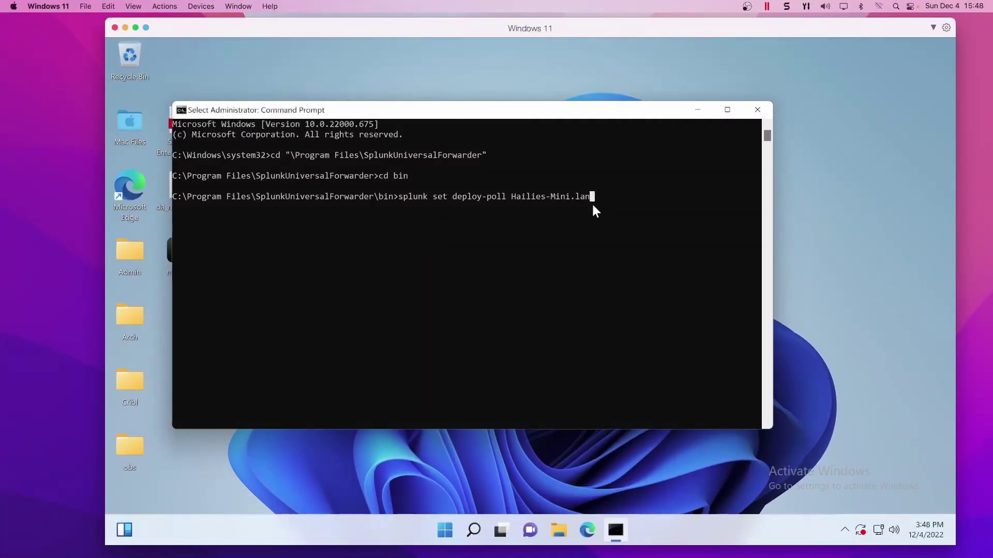
key(BackSpace)
key(BackSpace)
key(BackSpace)
key(BackSpace)
key(BackSpace)
key(BackSpace)
key(BackSpace)
key(BackSpace)
key(BackSpace)
key(BackSpace)
key(BackSpace)
key(BackSpace)
key(BackSpace)
key(BackSpace)
key(BackSpace)
key(BackSpace)
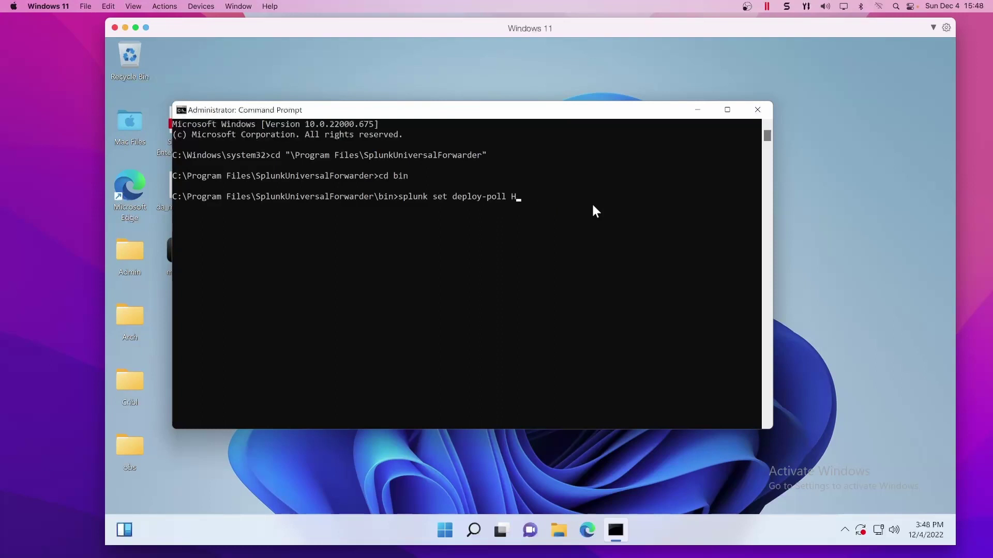
key(ctrl+v)
text(:8089)
key(Return)
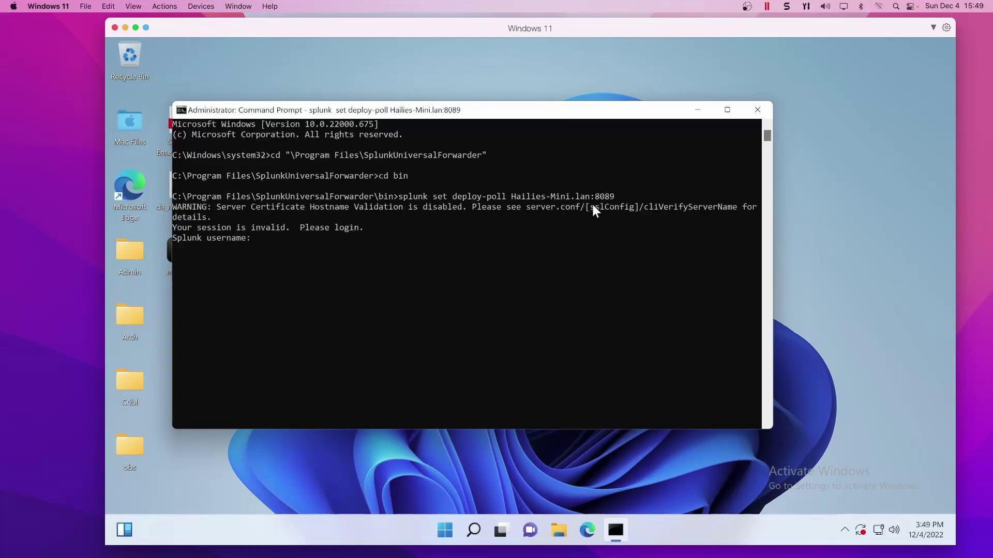
text(admin)
key(Return)
key(Return)
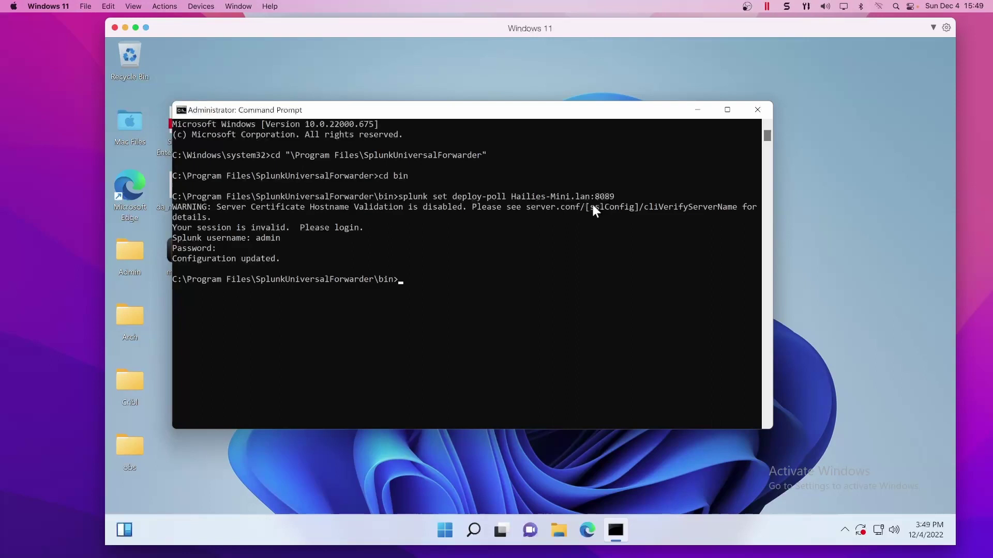
Restart the forwarder with splunk restart.
text(splunk restart)
key(Return)
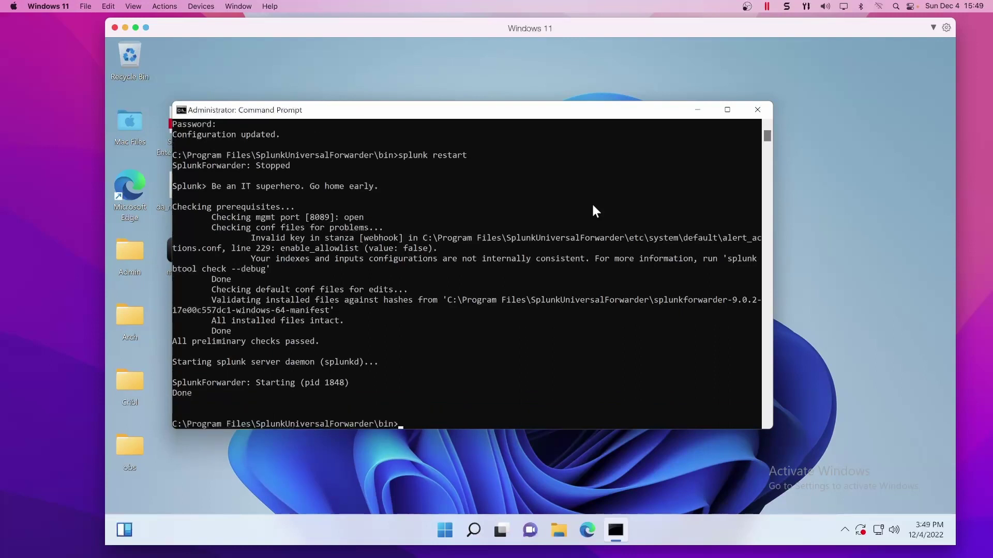
Browse File Explorer to SplunkUniversalForwarder\etc\apps to view the installed apps.
click(559, 530)
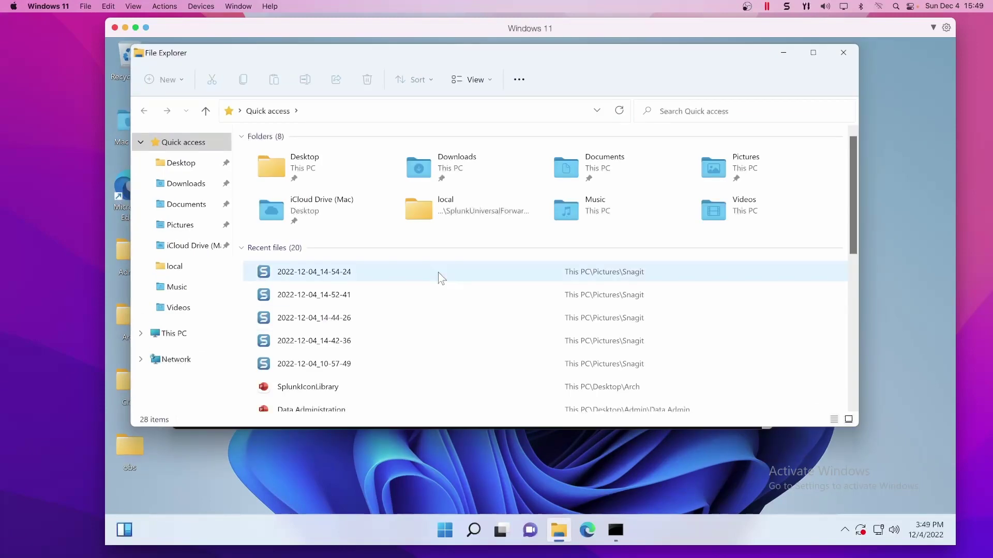
click(195, 272)
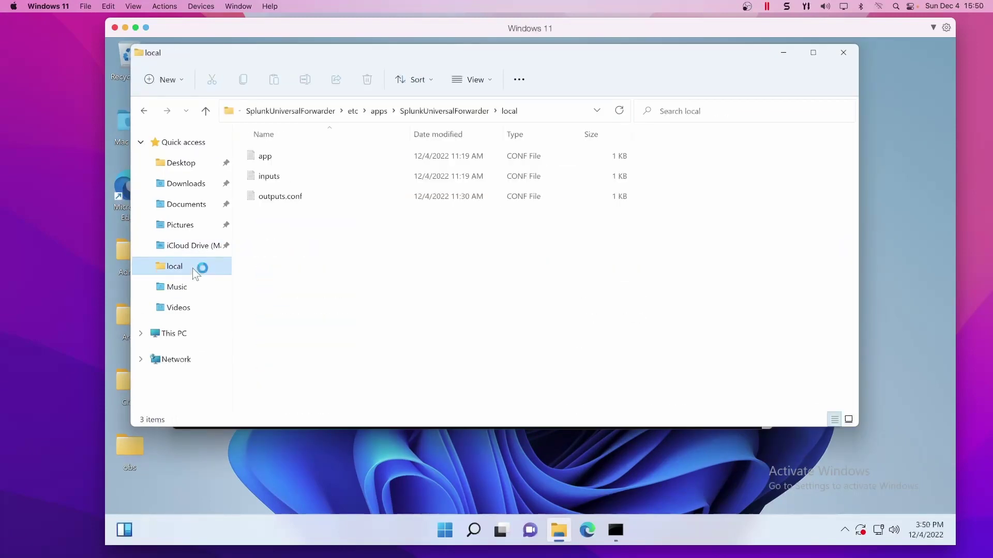
click(378, 111)
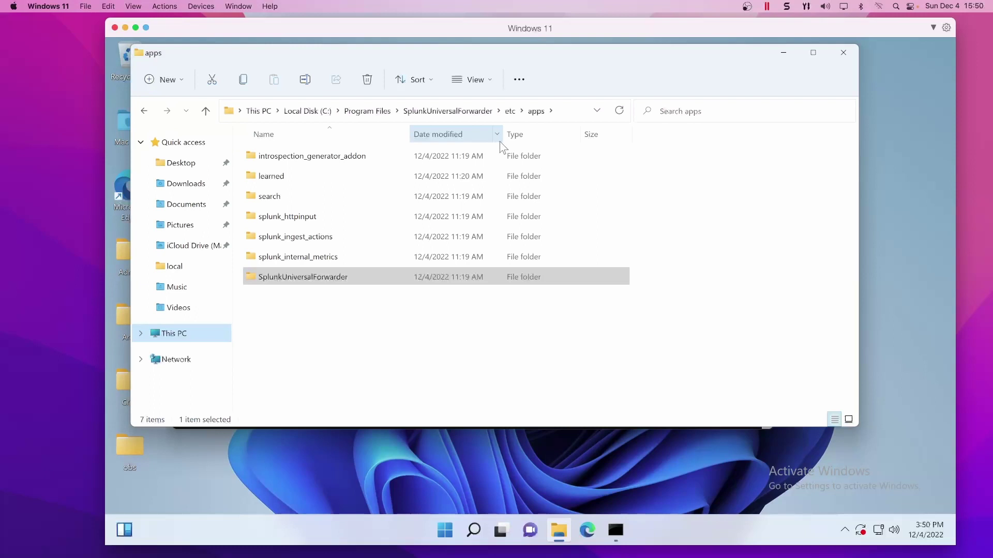
click(394, 298)
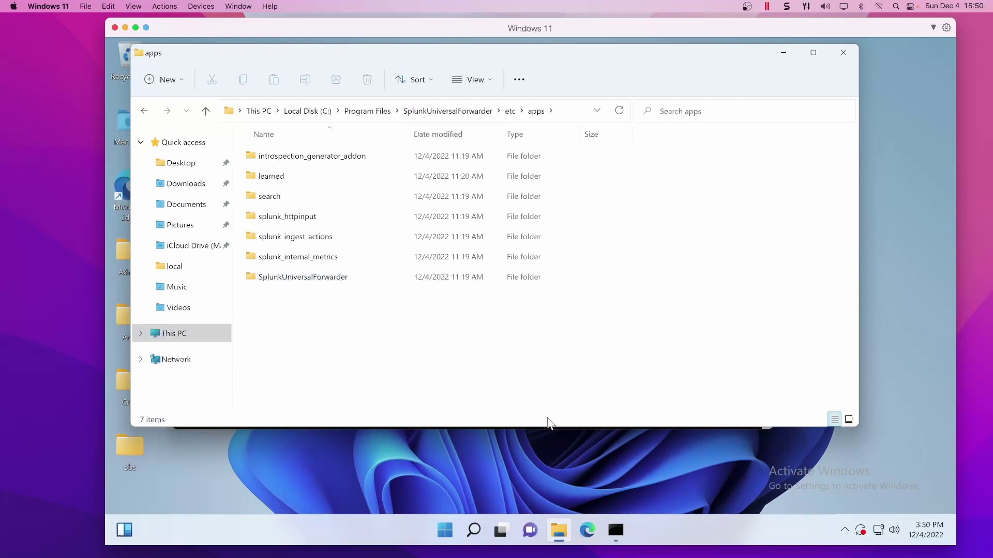
key(super+Tab)
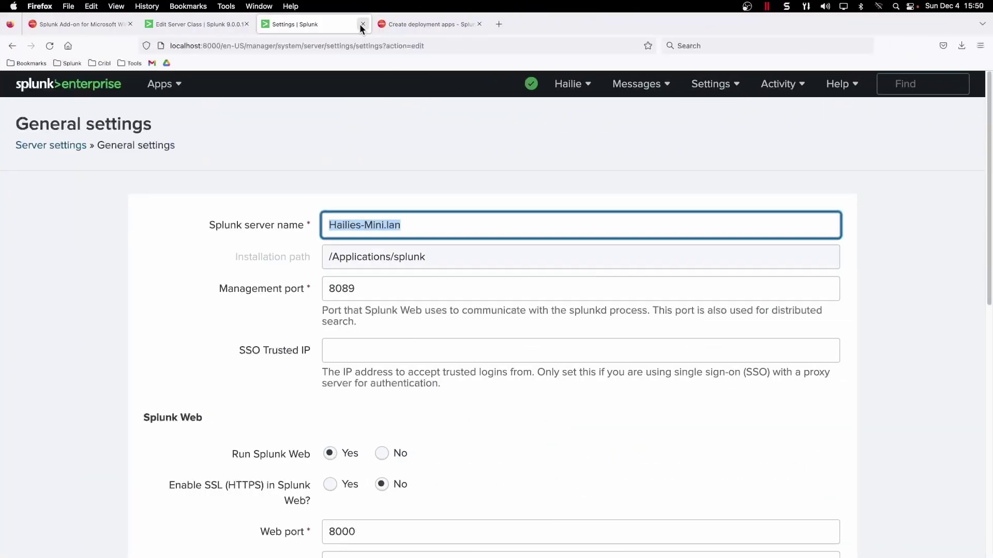
Paste the forwarder's host name into the Windows Hosts Include list, preview the match, and save.
click(197, 28)
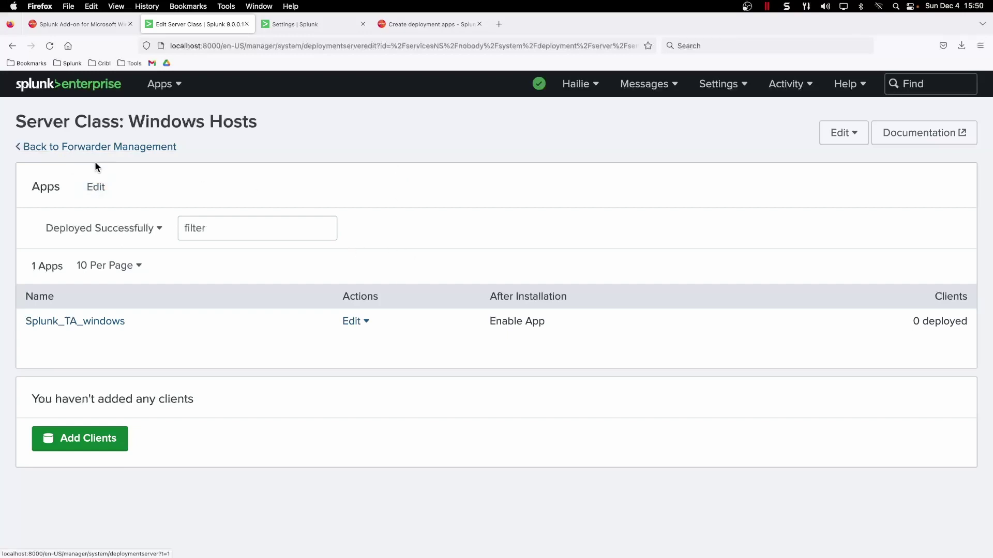
click(106, 446)
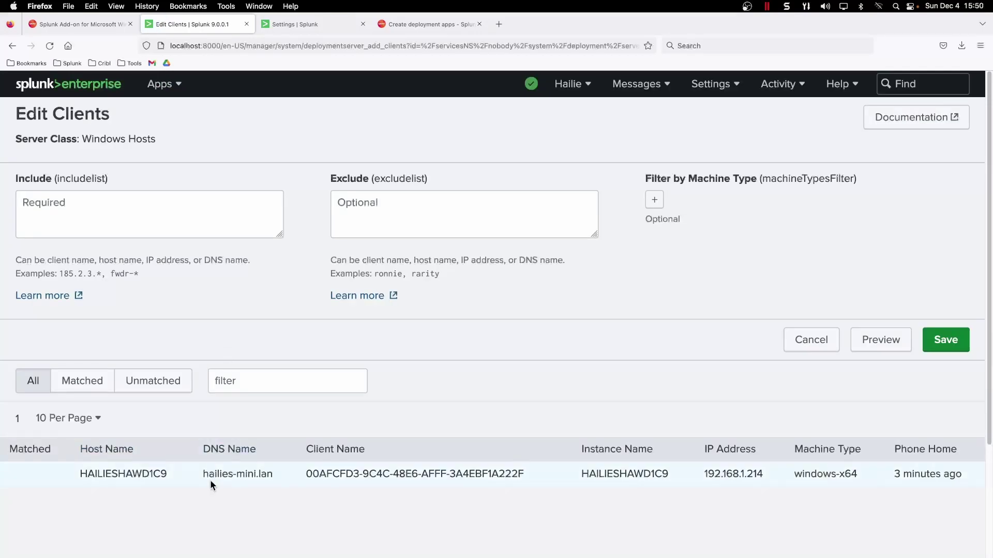
click(146, 220)
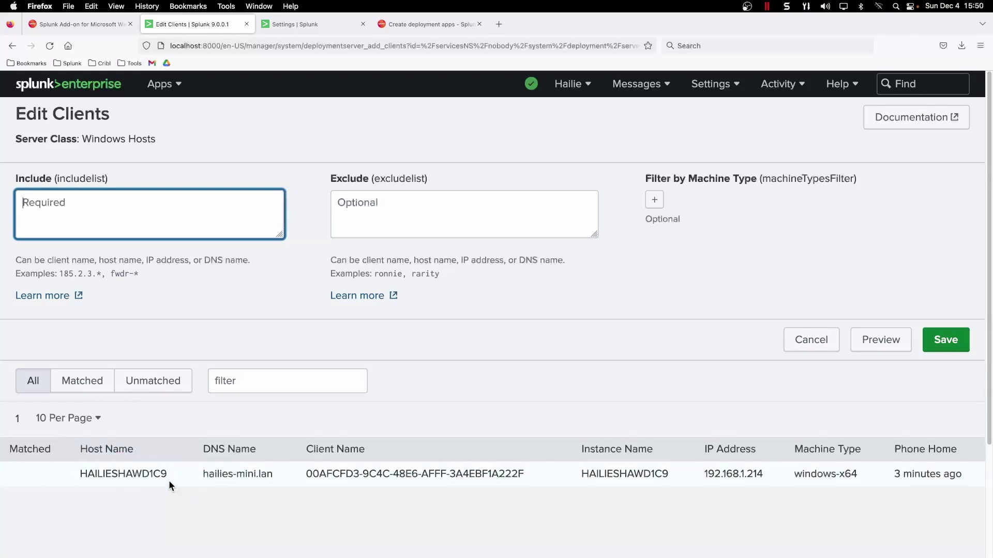
drag(167, 474, 81, 477)
key(super+c)
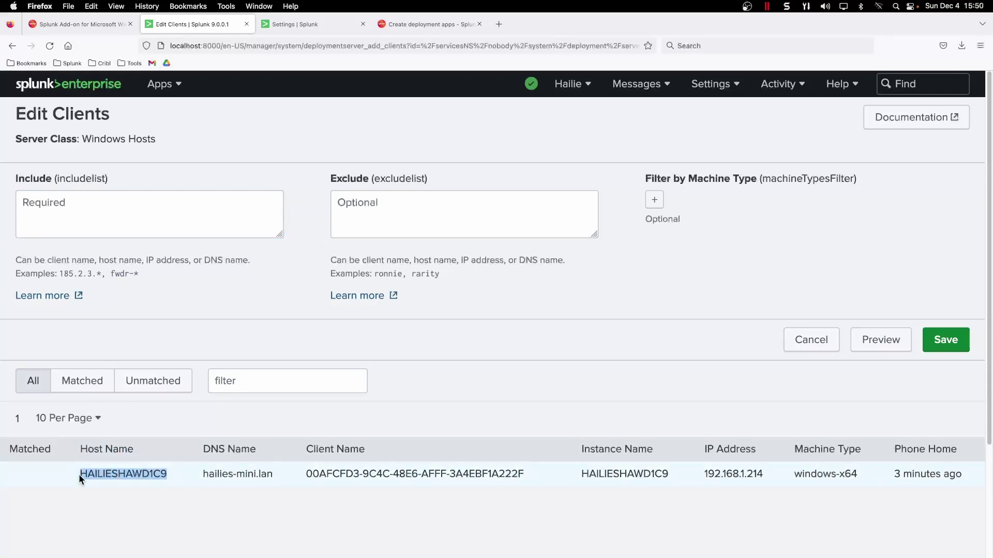
click(123, 210)
key(super+v)
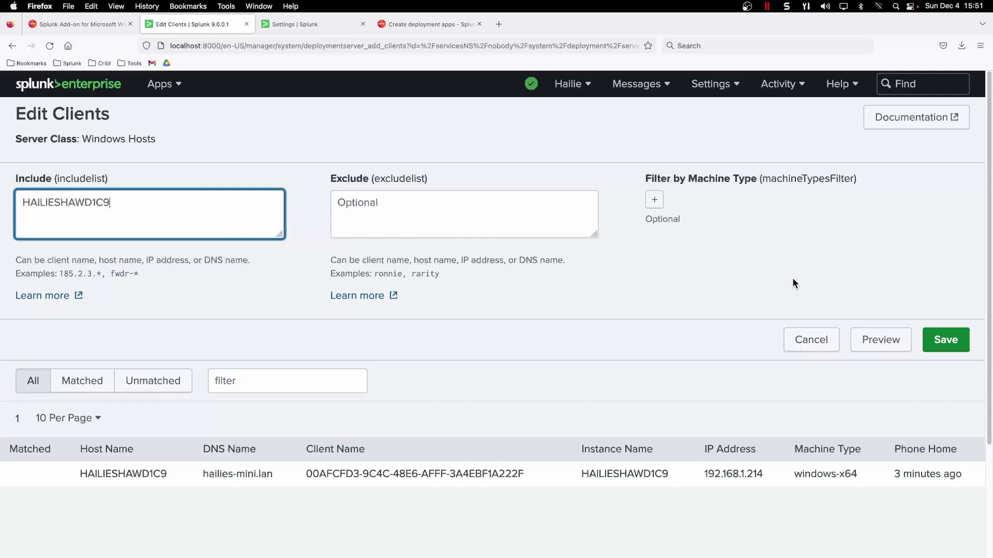
click(880, 340)
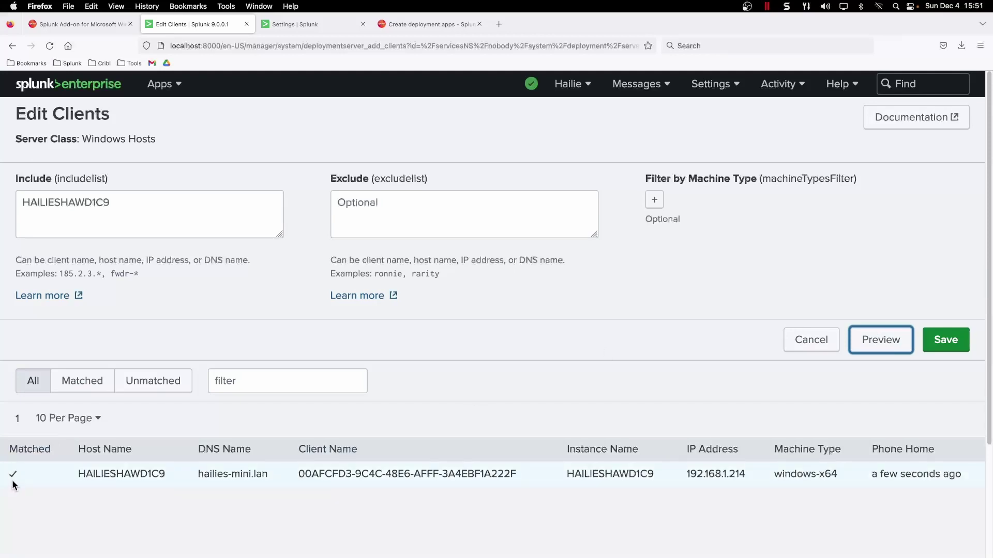
click(956, 347)
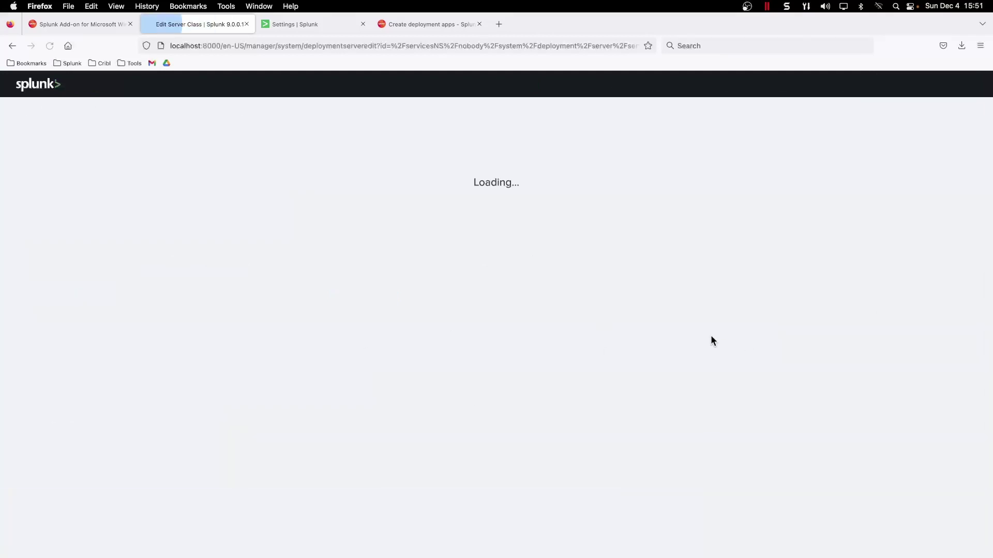
Return to Forwarder Management and check the Clients tab showing the Windows client with 1 deployed app.
scroll(483, 283, down, 1)
scroll(483, 284, down, 4)
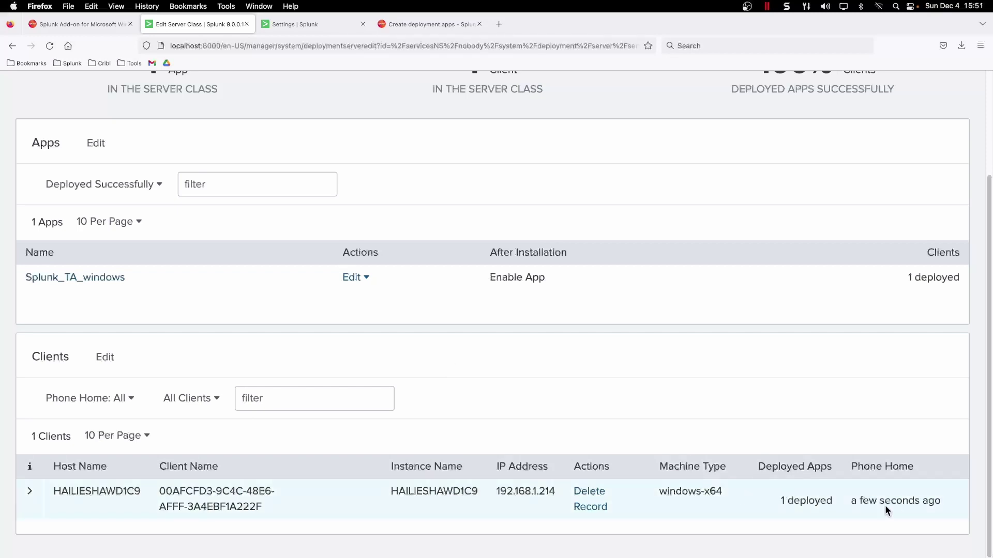
scroll(623, 398, up, 5)
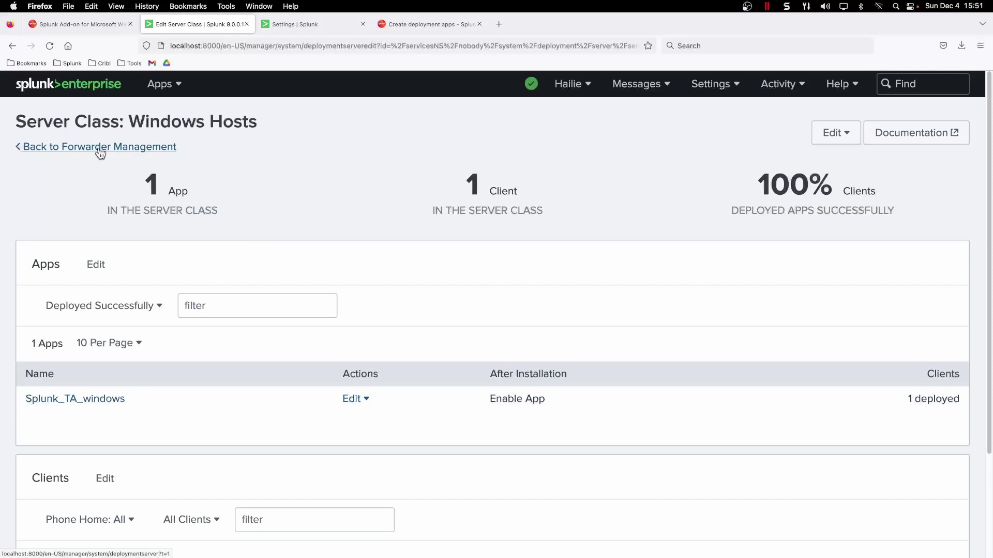
click(100, 148)
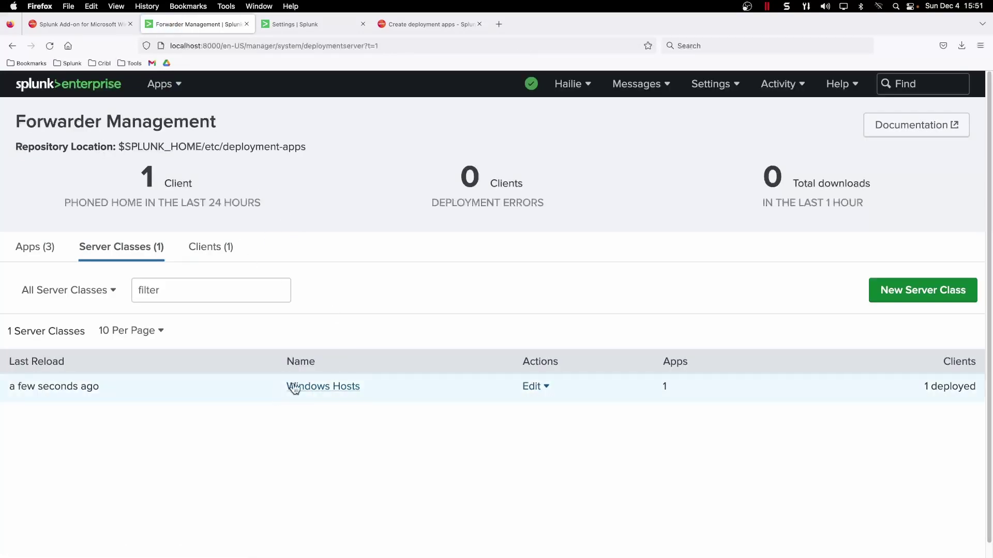
click(203, 245)
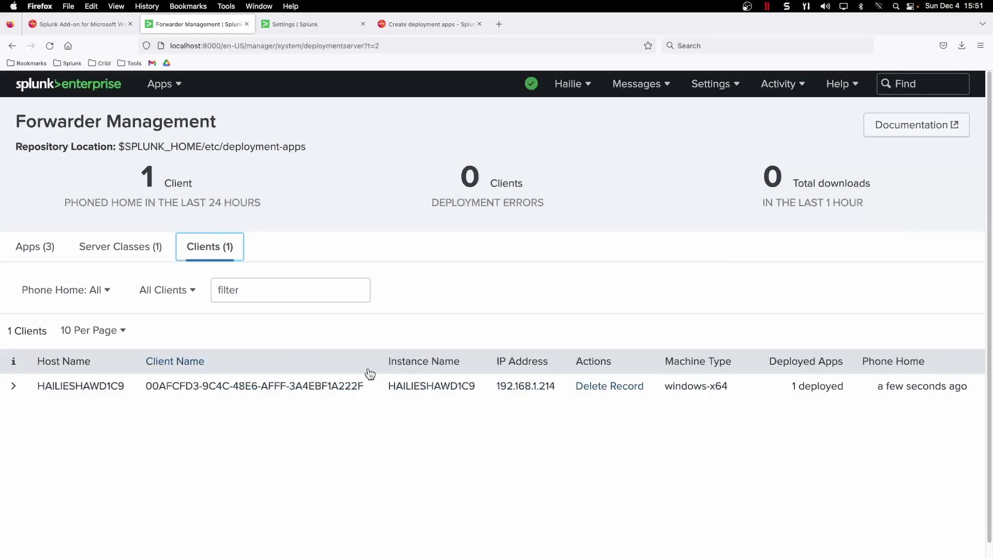
click(136, 257)
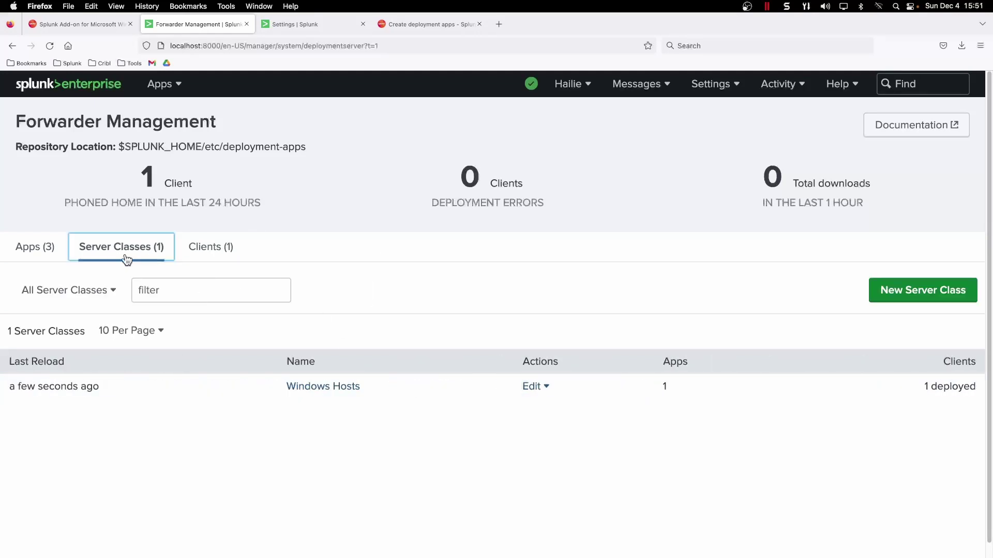
click(42, 257)
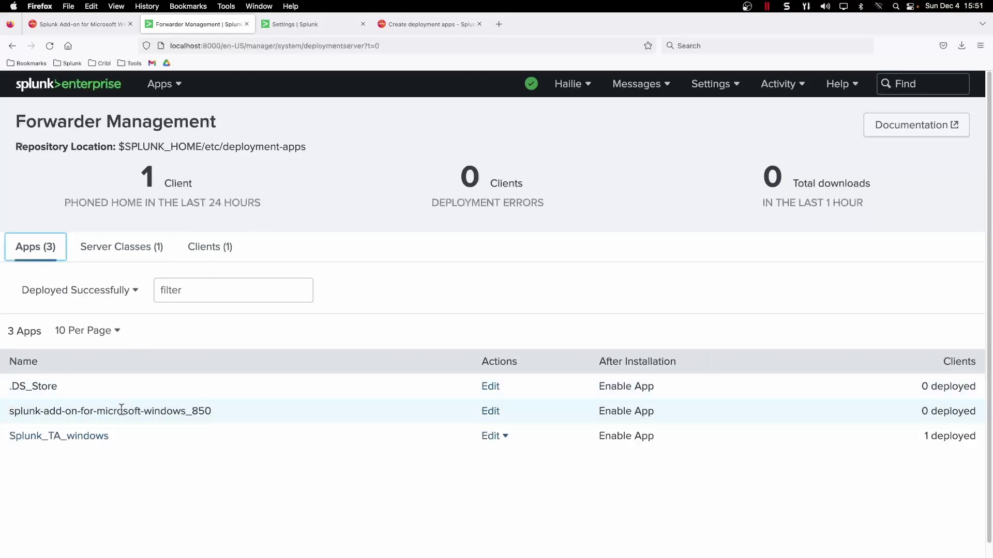
click(101, 260)
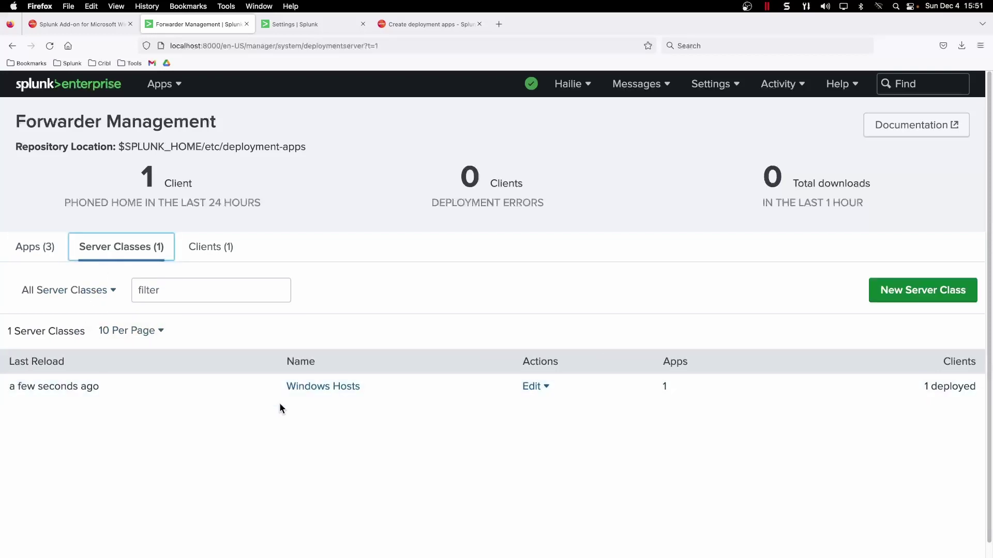
click(210, 249)
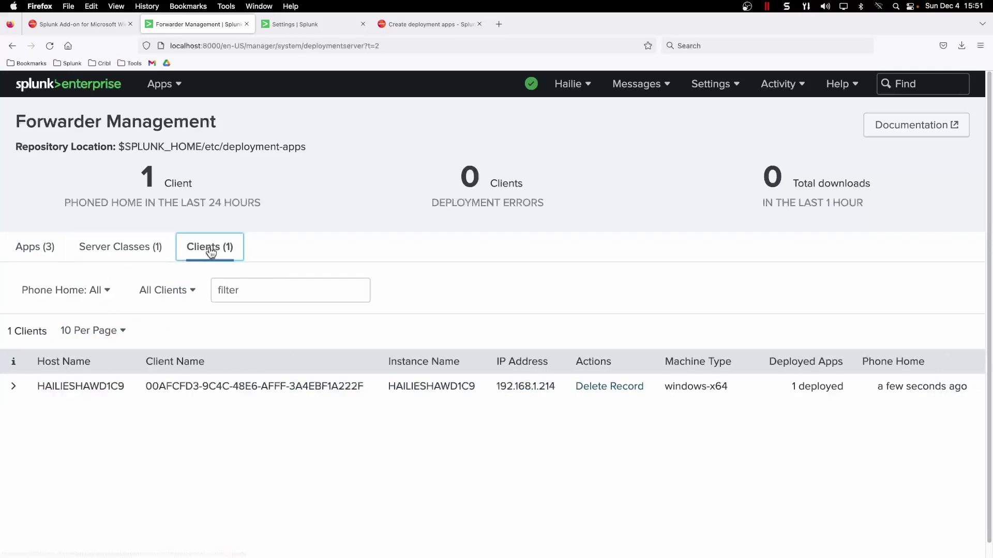
Inspect the forwarder's etc\apps folders, opening search\default and the new Splunk_TA_windows folder.
key(ctrl+Left)
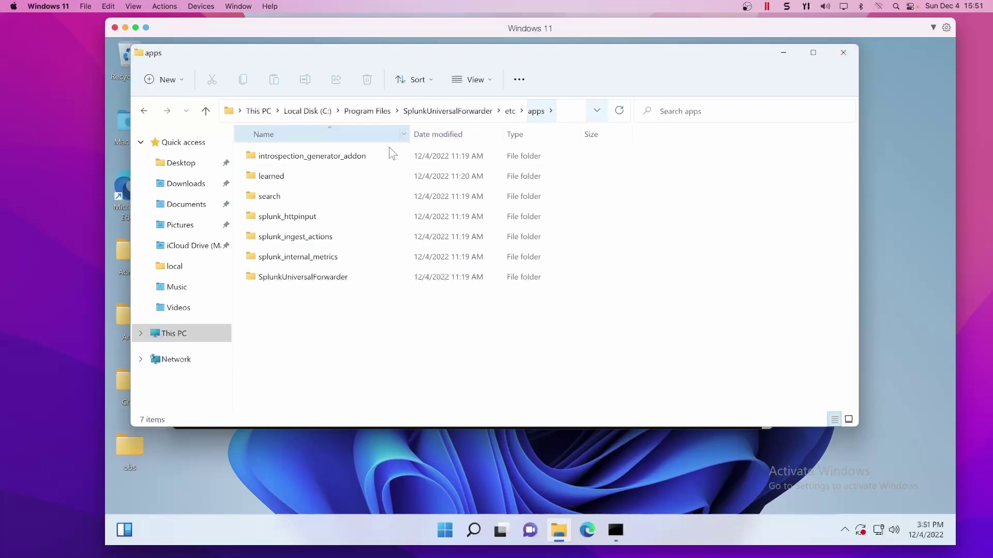
double_click(326, 200)
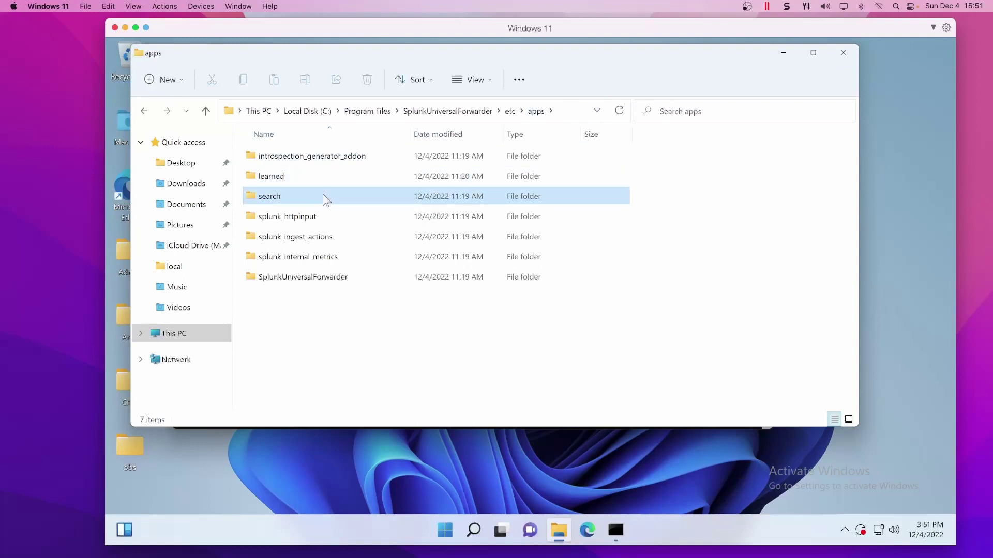
double_click(299, 164)
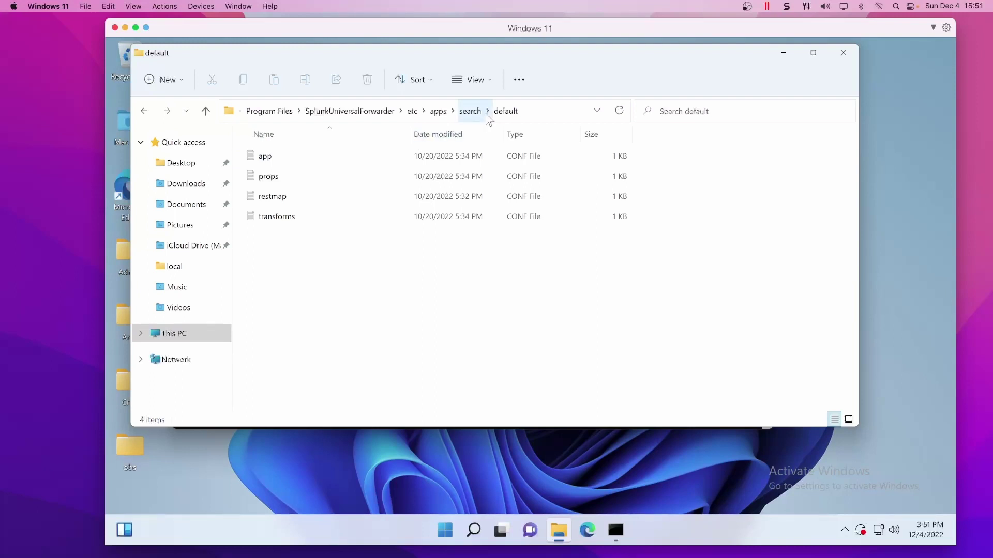
click(438, 111)
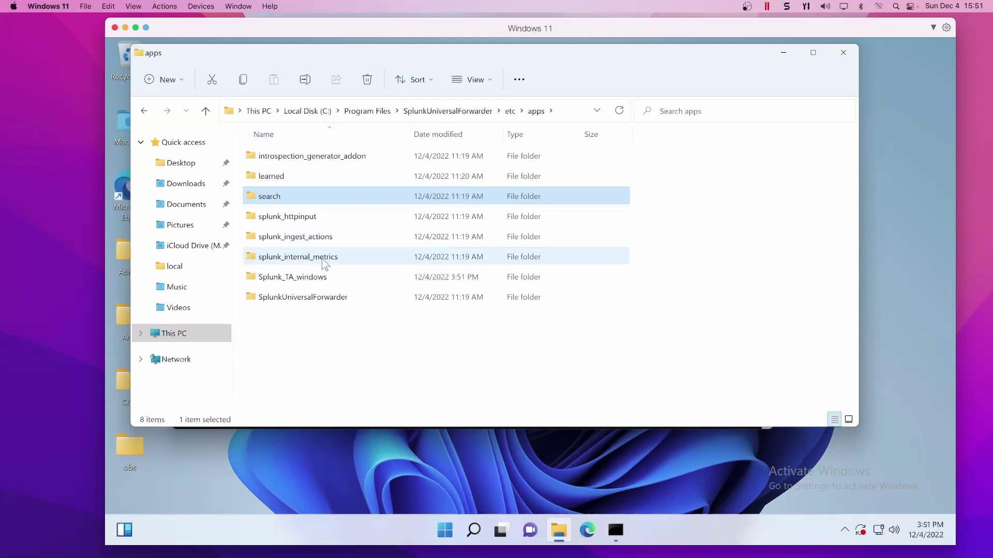
mouse_move(356, 285)
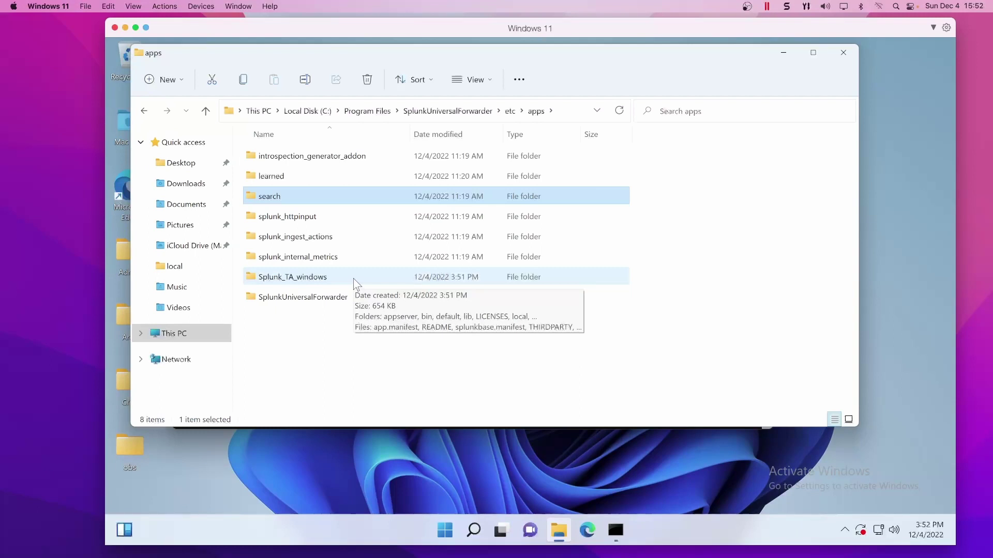
double_click(356, 282)
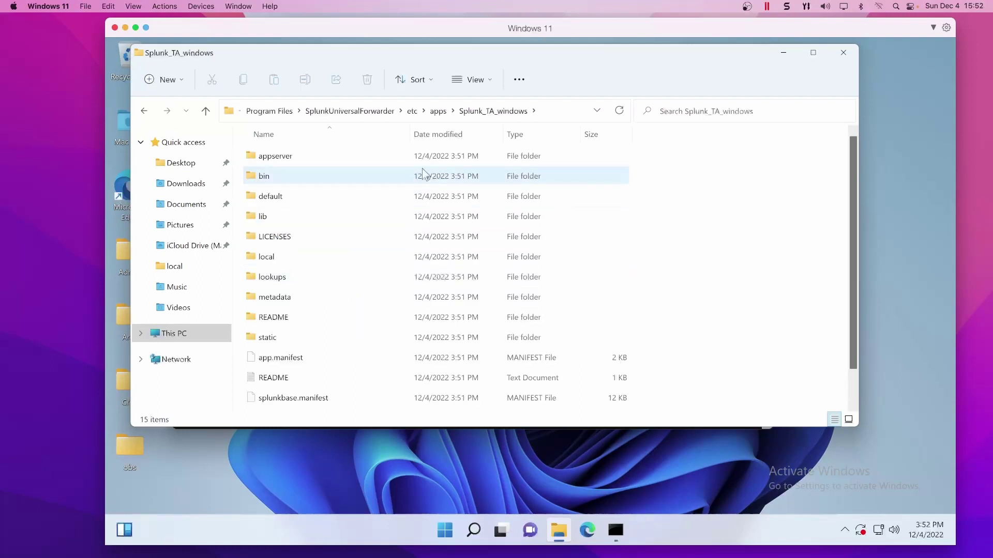
click(438, 110)
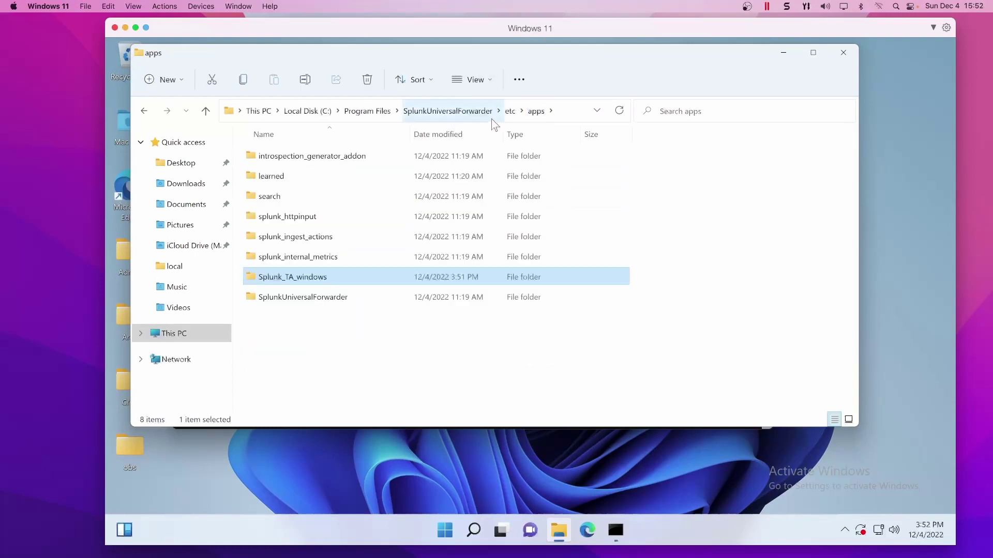
click(420, 331)
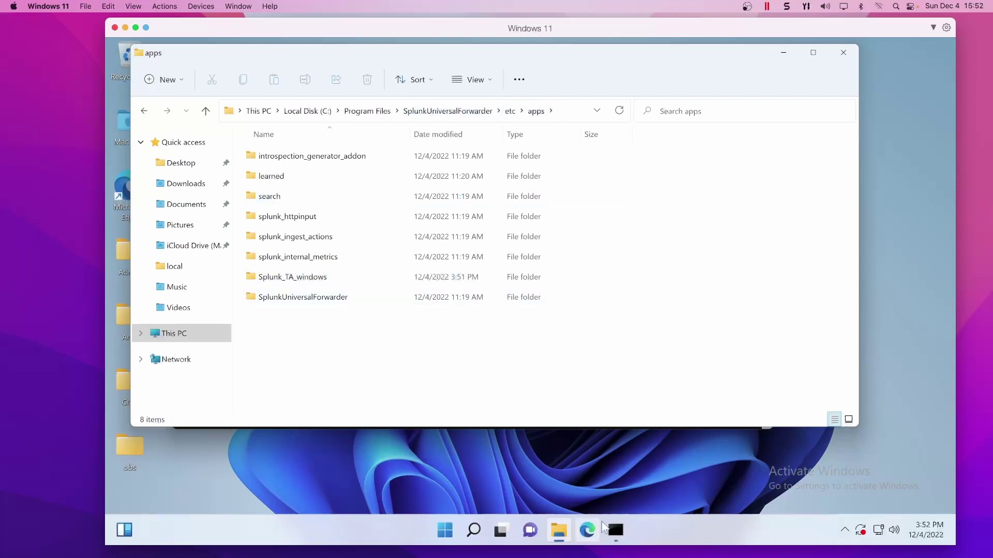
Run splunk show deploy-poll in the admin Command Prompt, logging in as admin.
click(615, 530)
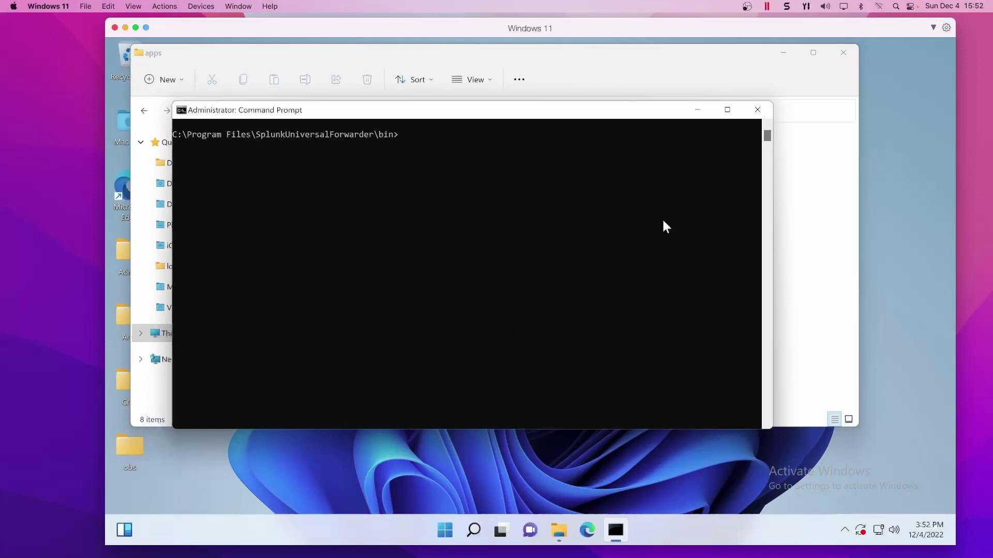
text(splunk show deploy-poll)
key(Return)
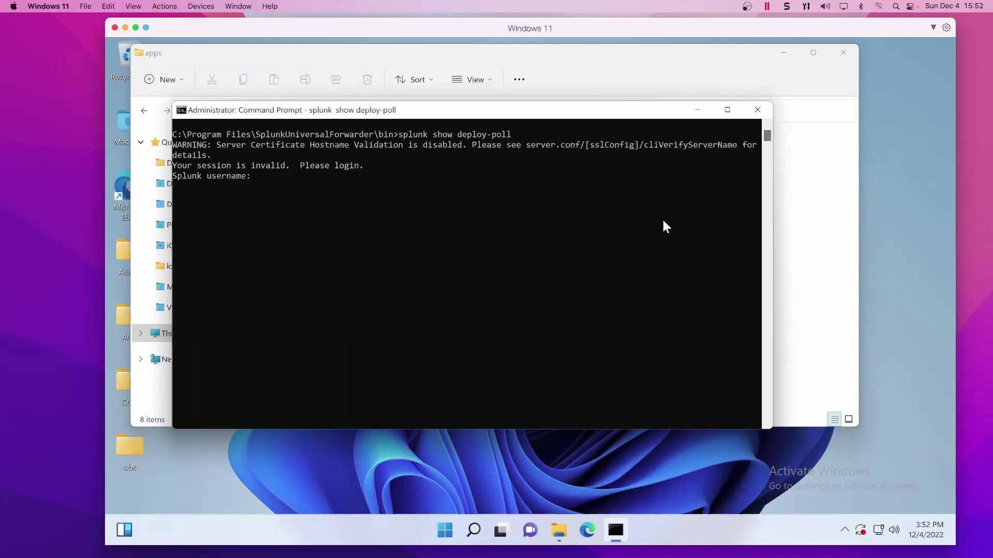
text(admin)
key(Return)
key(Return)
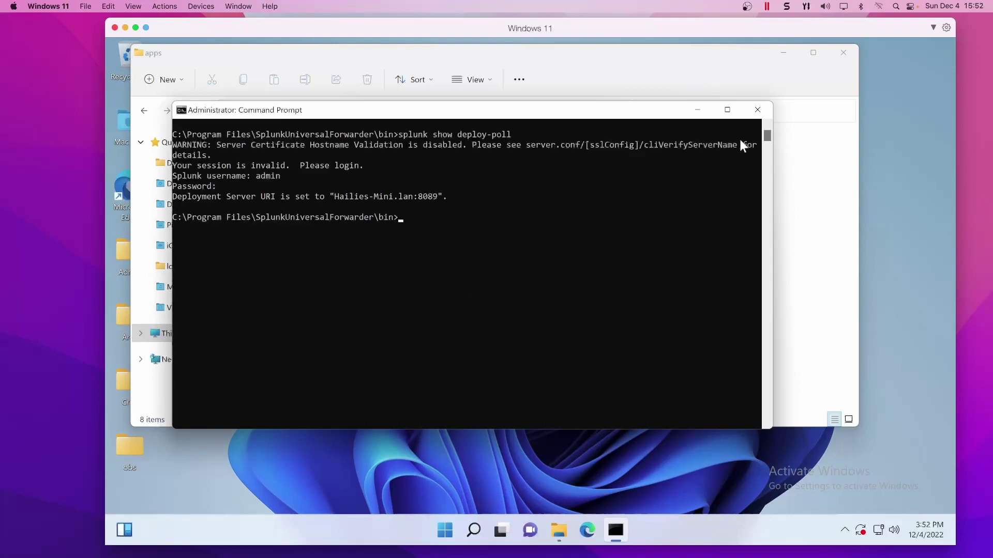
Close the Command Prompt and File Explorer windows.
click(757, 109)
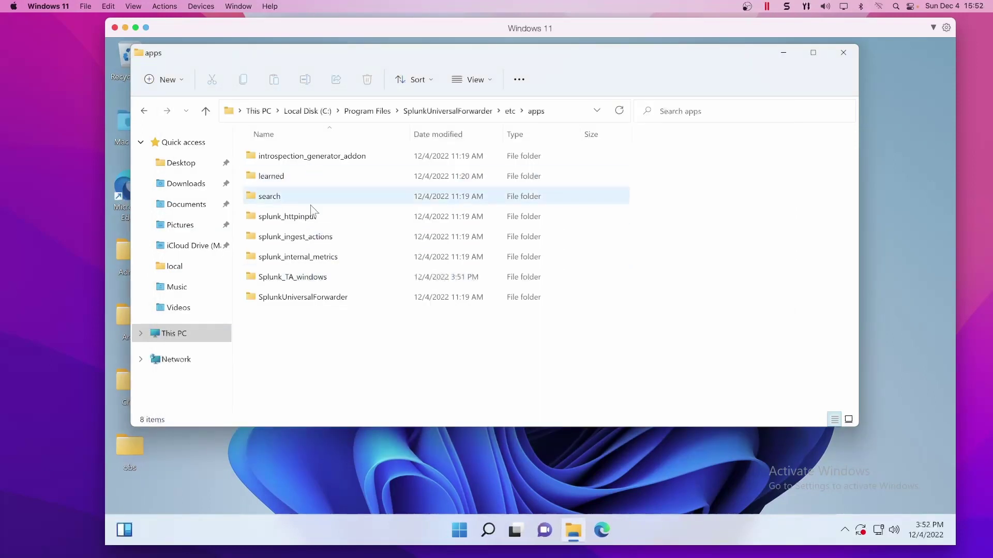
click(416, 303)
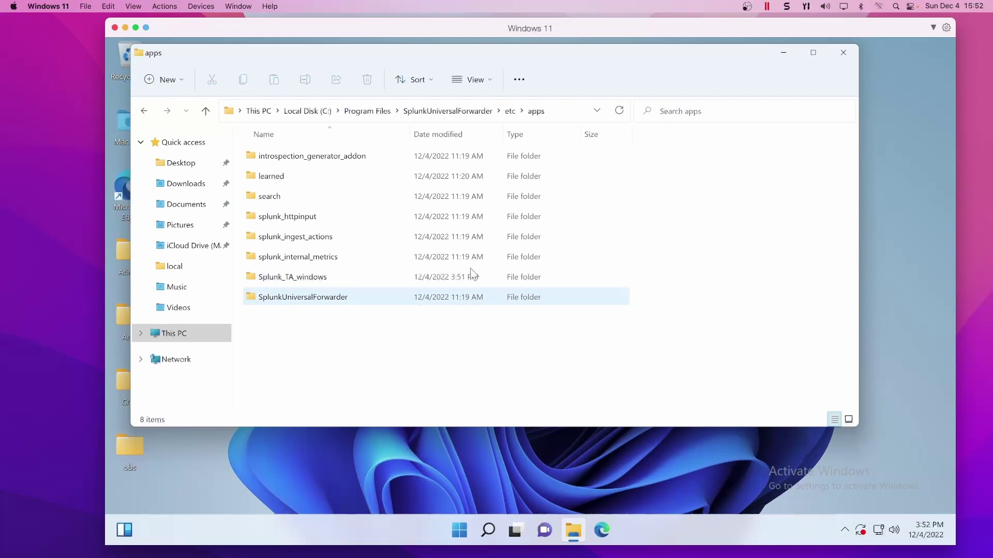
click(842, 56)
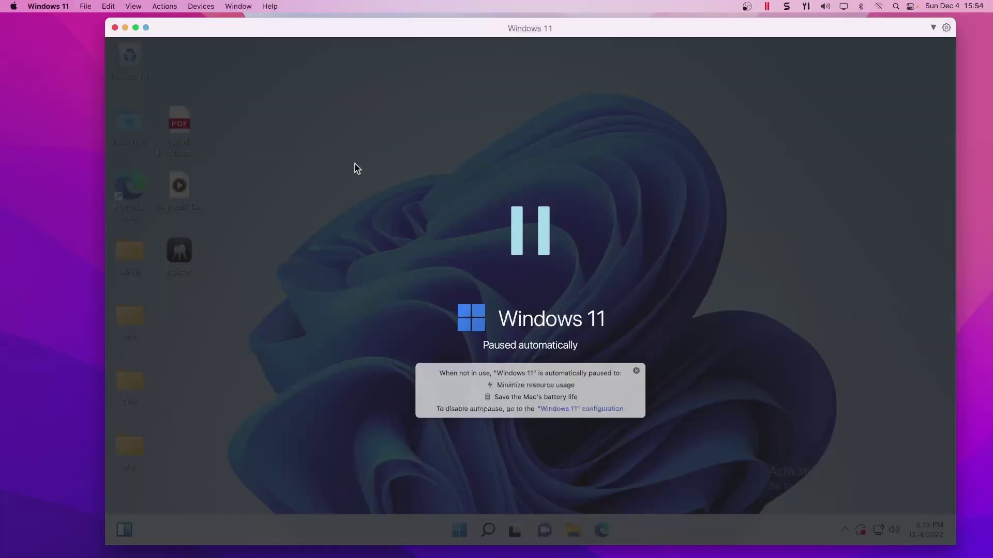
Edit Splunk_TA_windows on the Apps tab to tick Restart Splunkd, then save.
key(ctrl+Right)
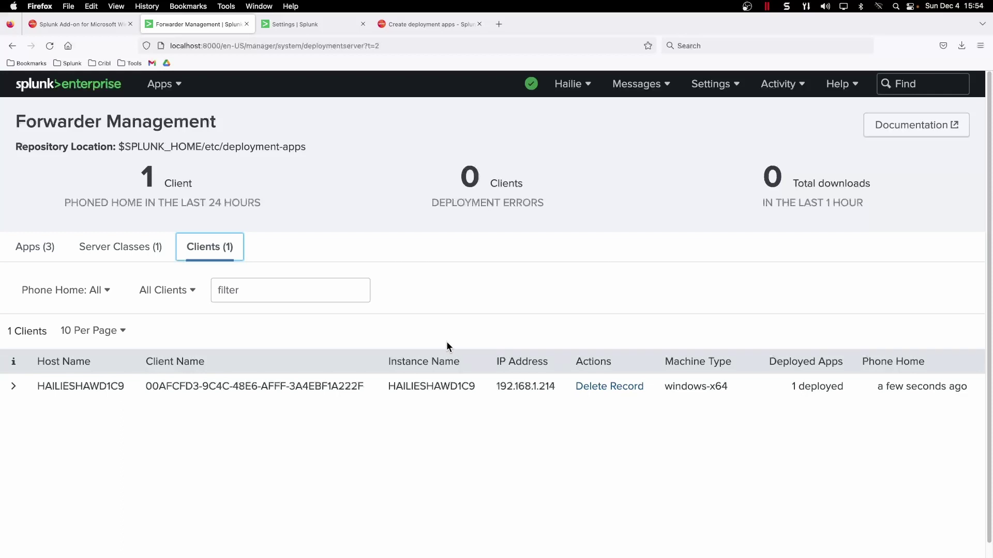
click(129, 258)
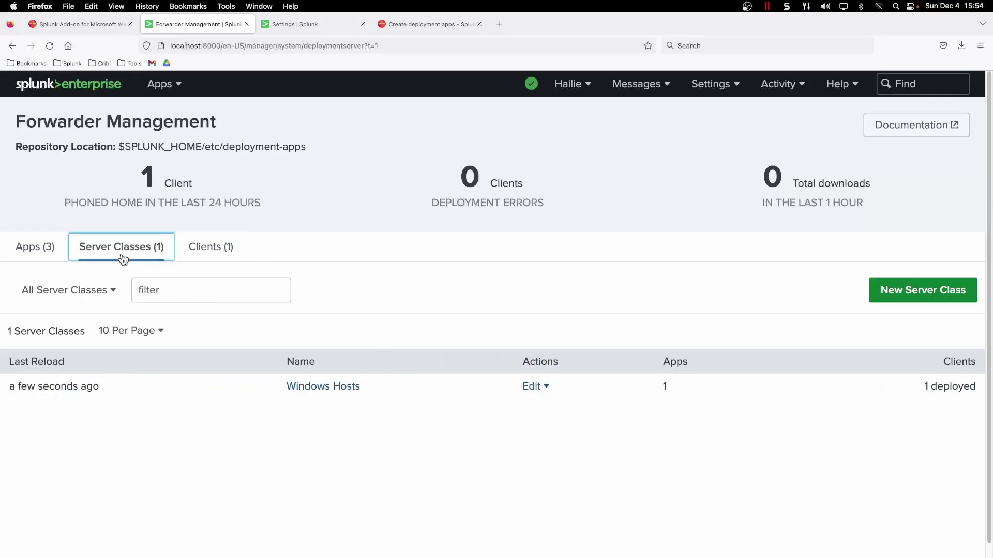
click(53, 255)
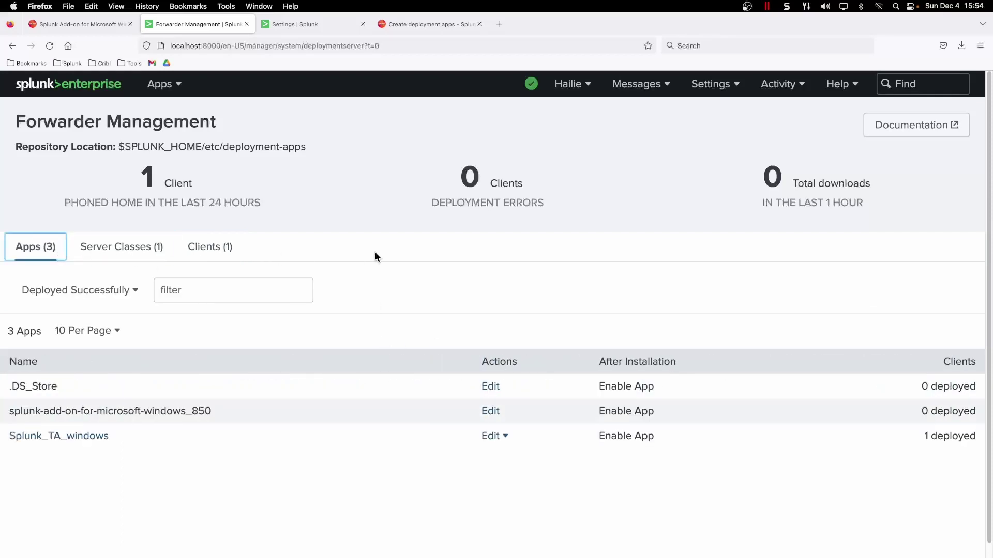
click(499, 437)
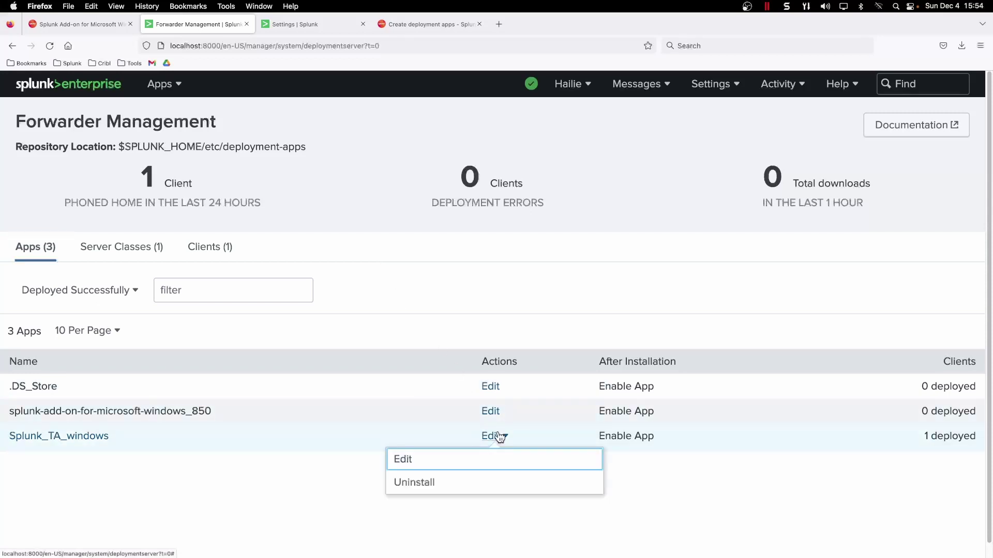
click(464, 459)
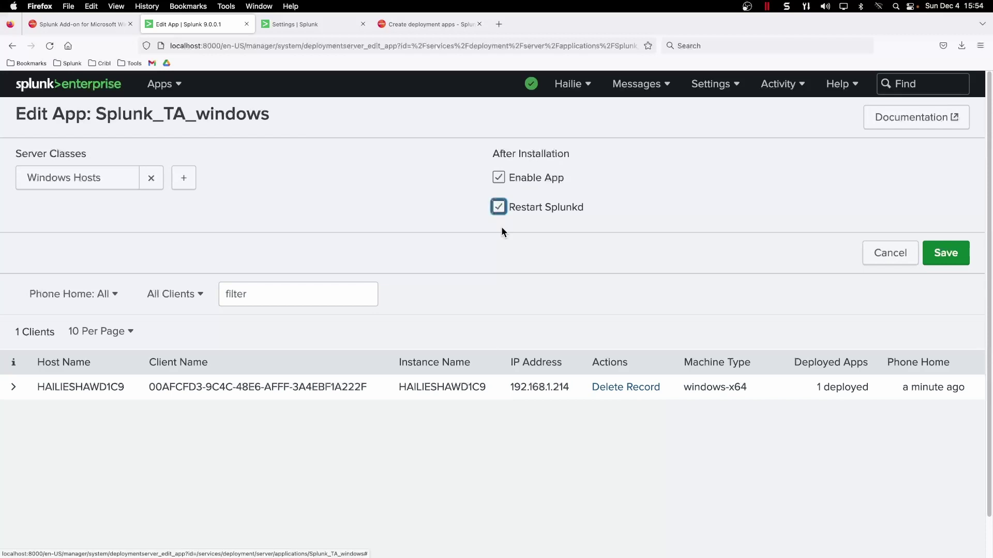
click(499, 210)
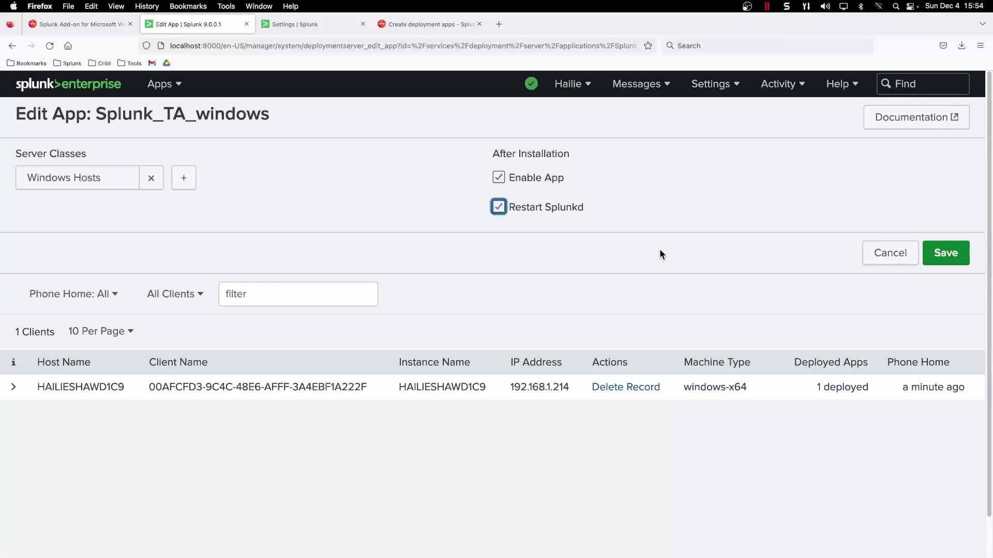
click(937, 263)
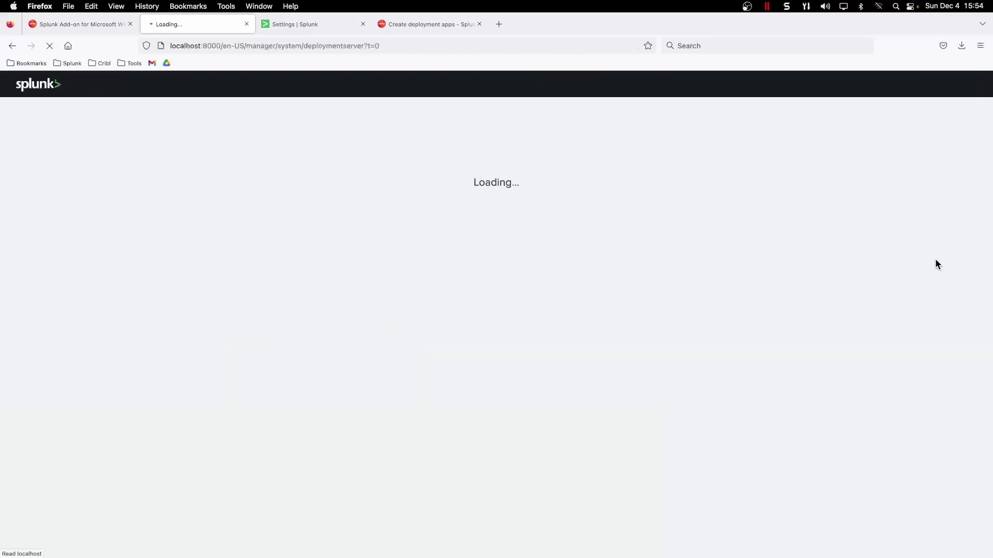